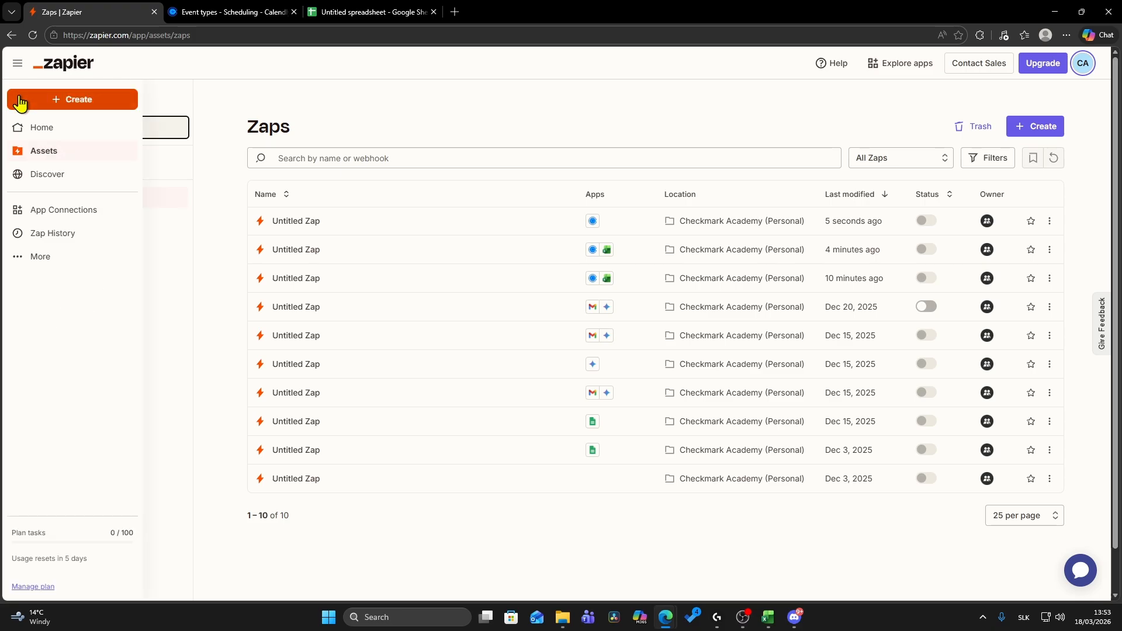
- Create a new Zap from the Zapier home page
click(57, 69)
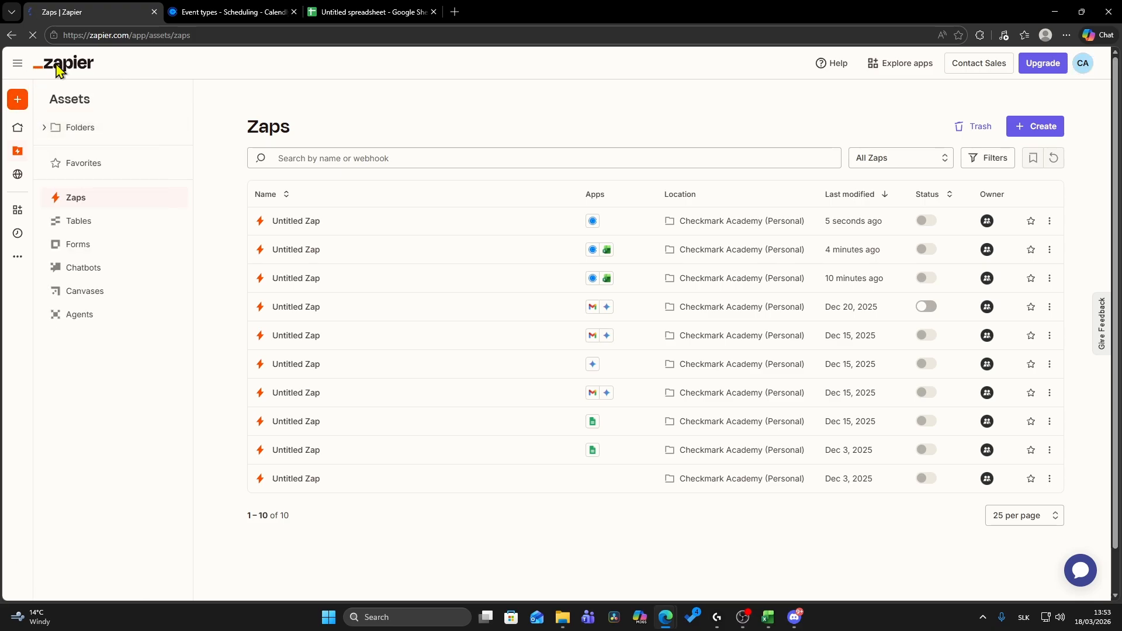
click(50, 101)
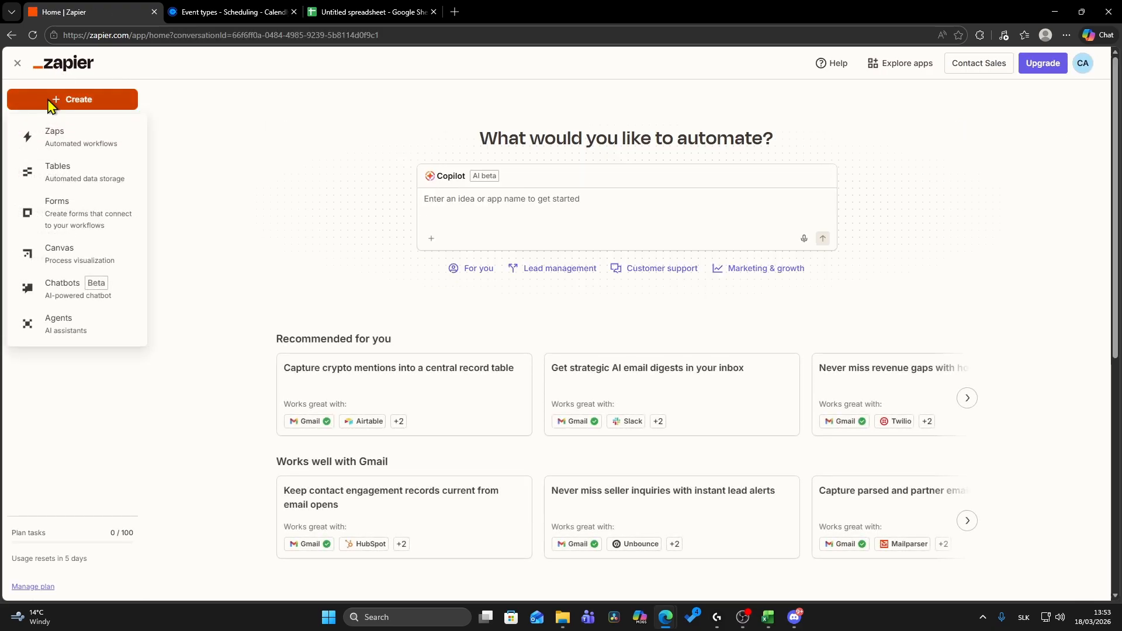
click(70, 148)
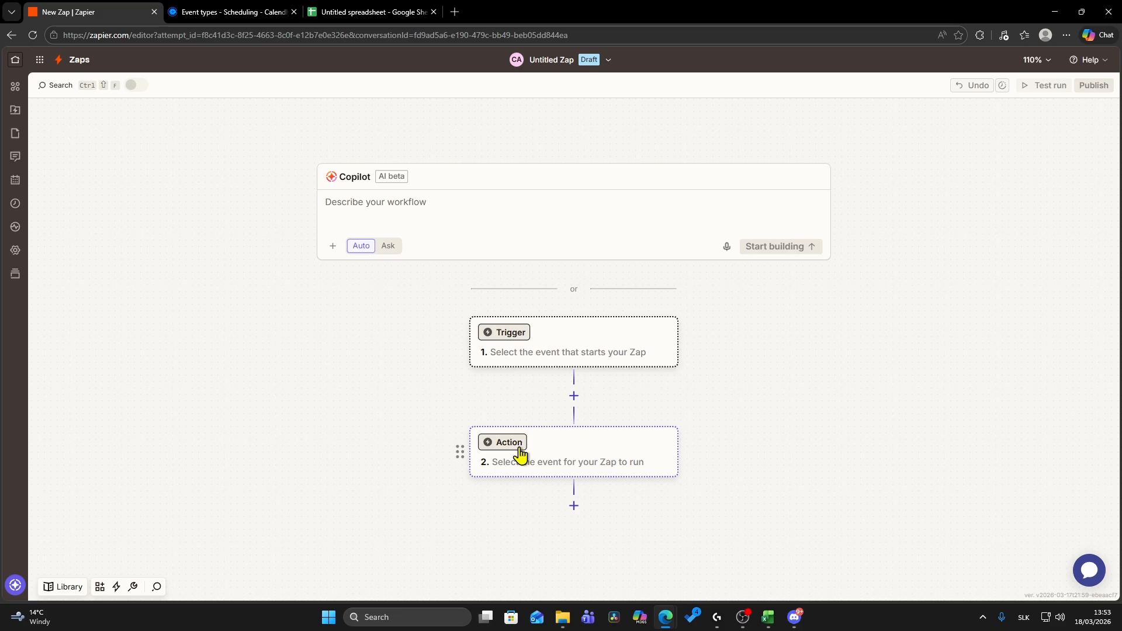
- Find Calendly in the app search and set it as the Zap's trigger app
click(509, 346)
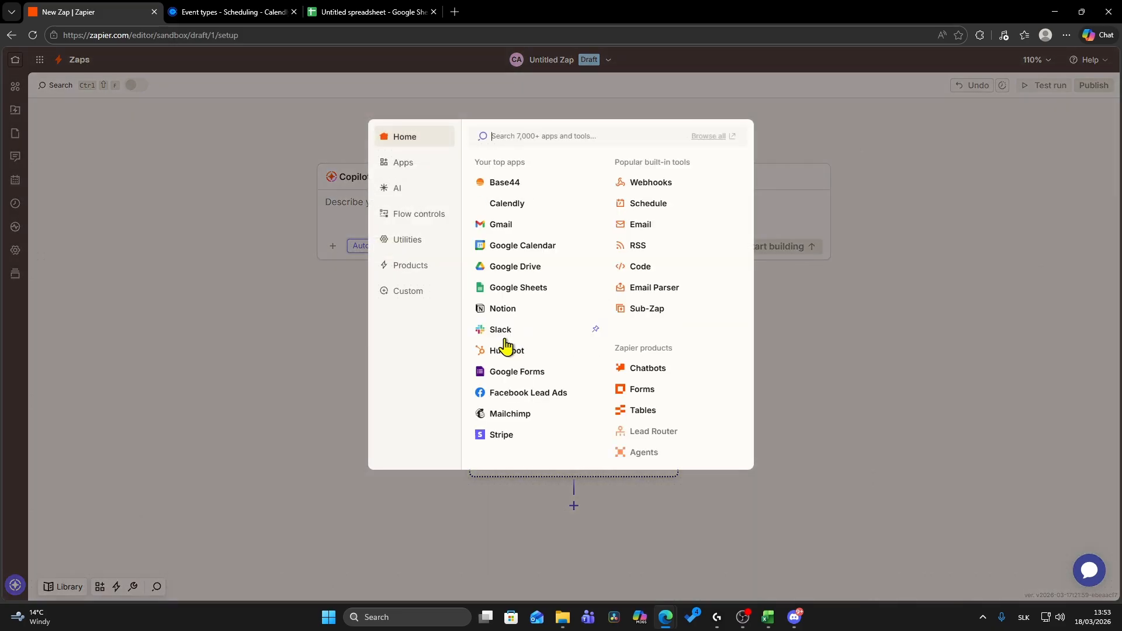
text(cale)
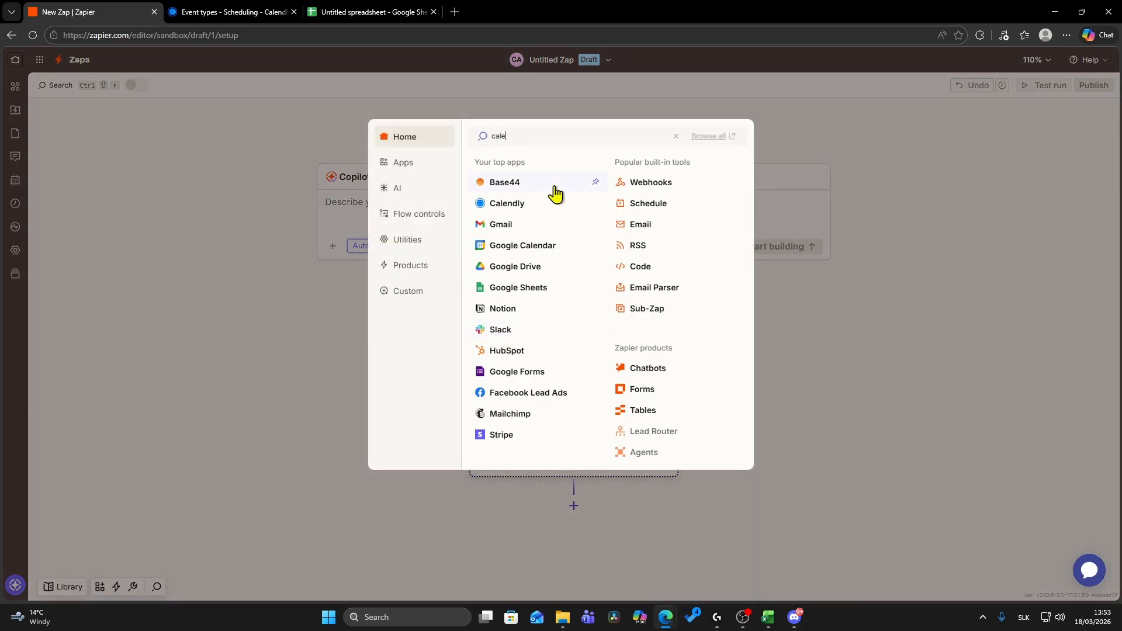
text(ndly)
click(517, 162)
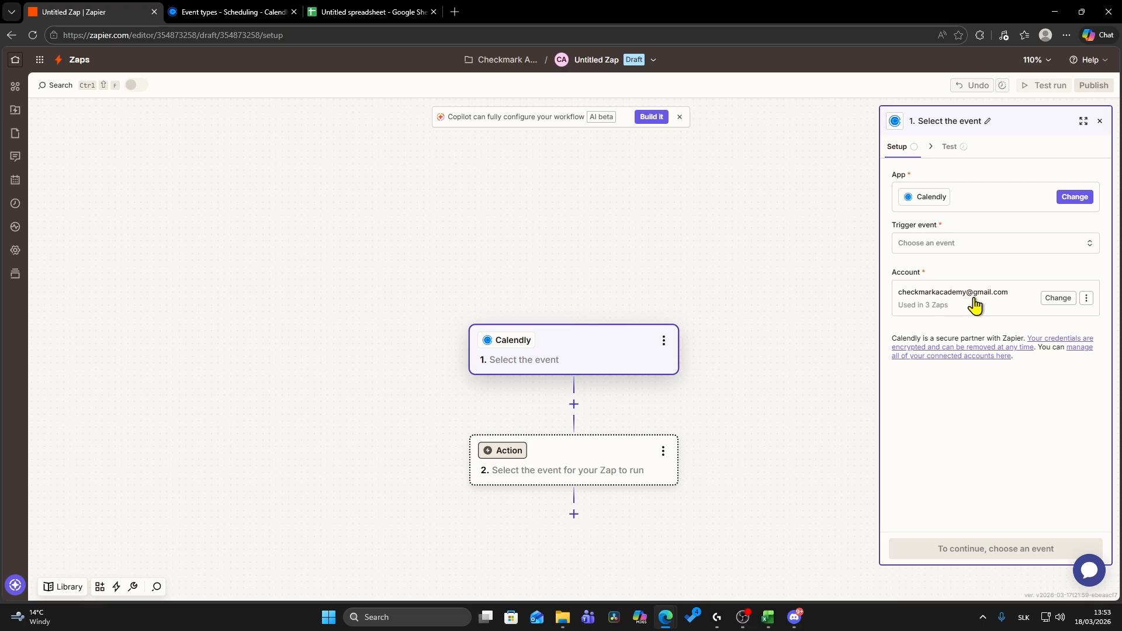
click(1087, 300)
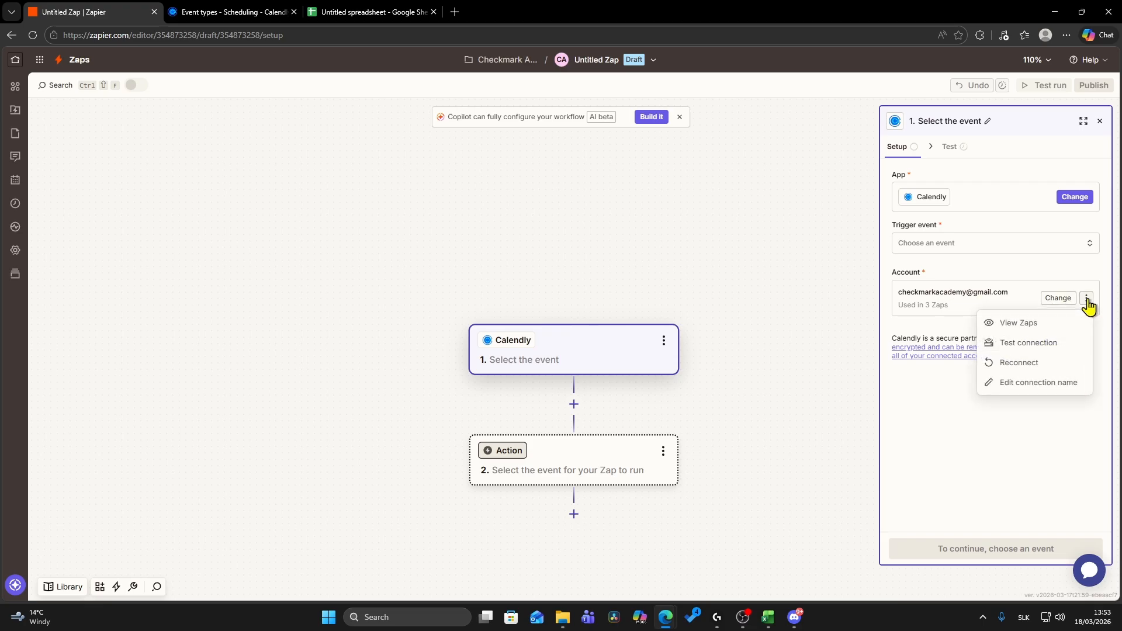
click(1059, 299)
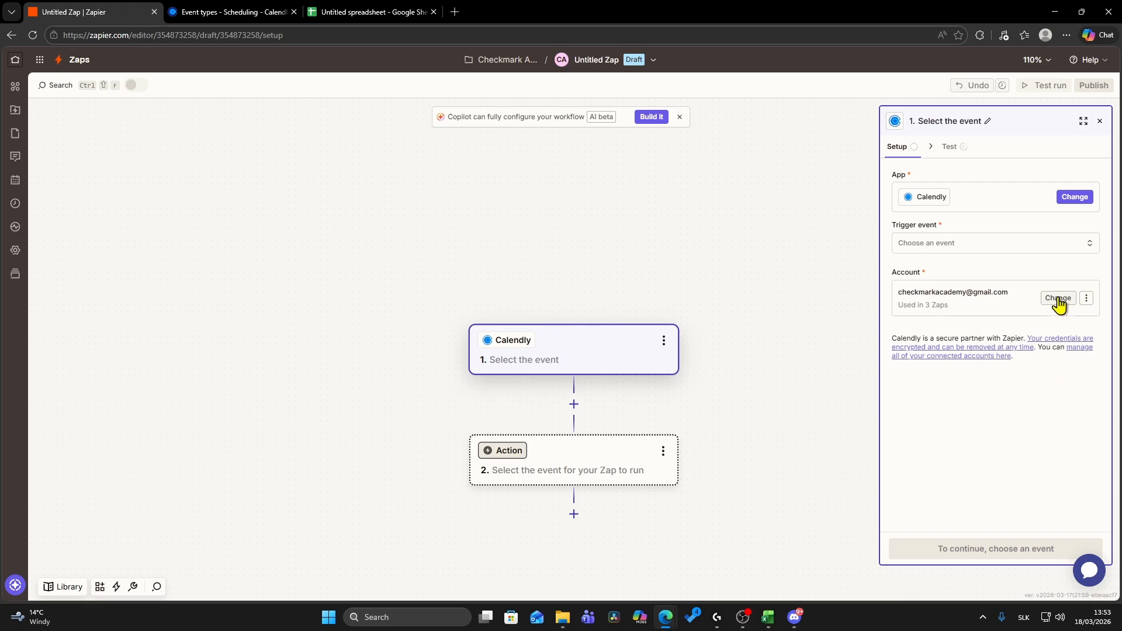
click(1058, 299)
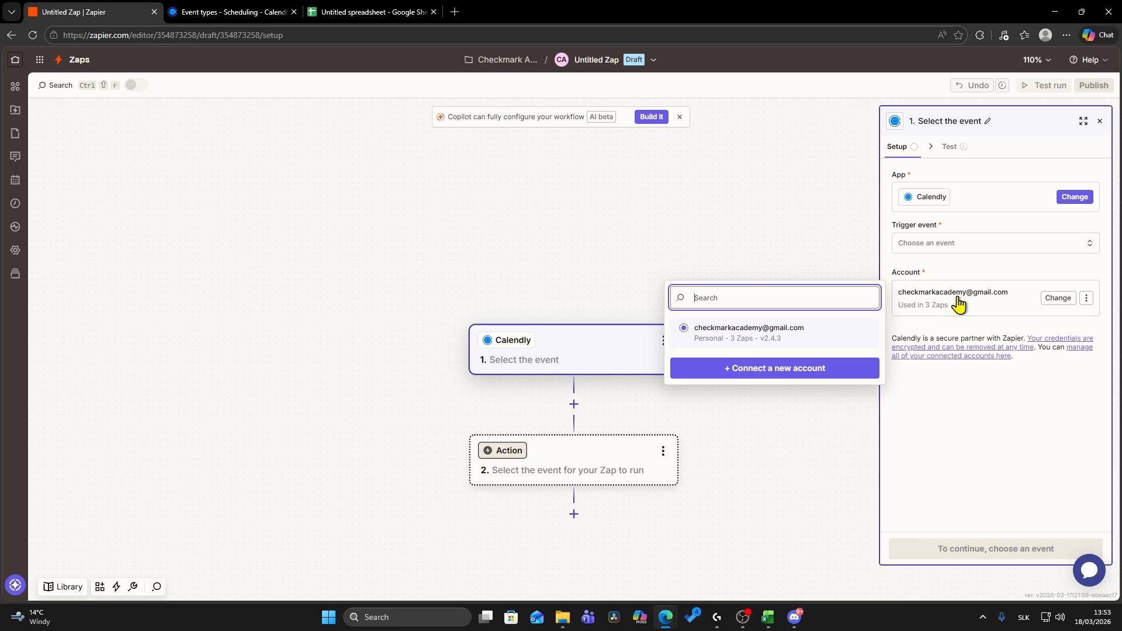
click(776, 258)
- Set the Calendly trigger event to Invitee Created
click(948, 256)
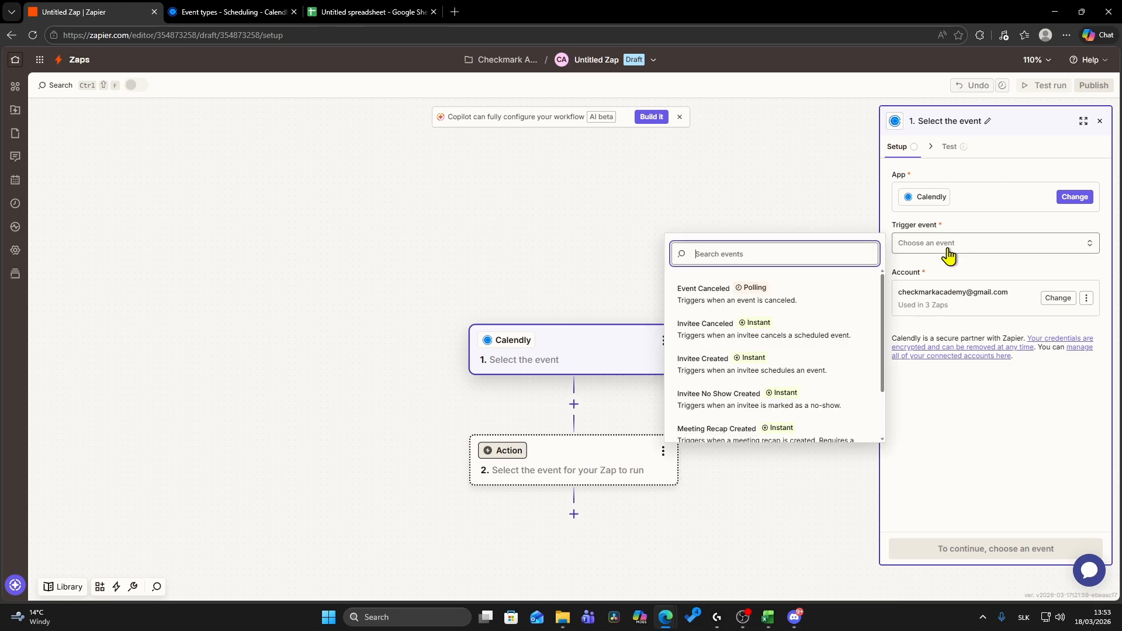
scroll(833, 283, down, 1)
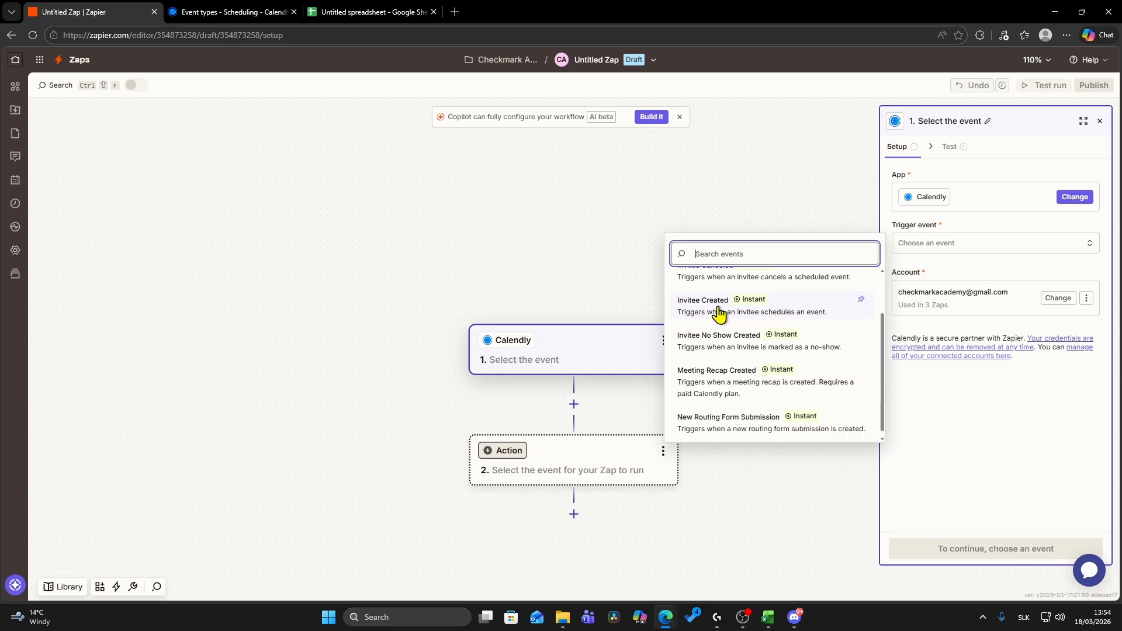
click(786, 305)
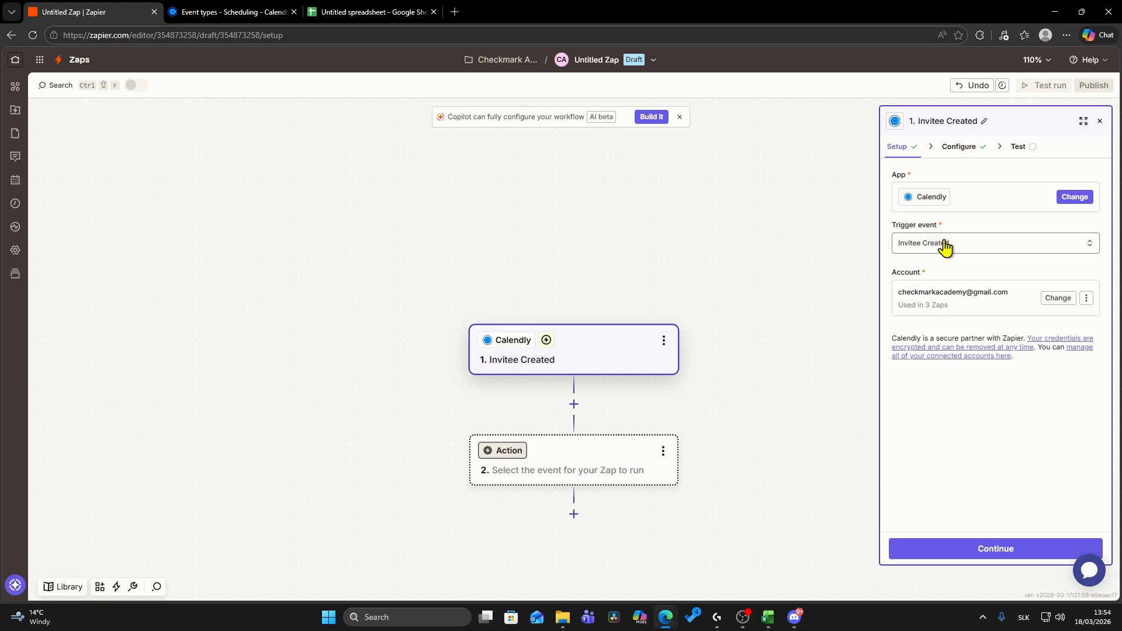
- Configure the Calendly trigger with the event type "test meeting" and keep the webhook subscription scope as user
click(958, 151)
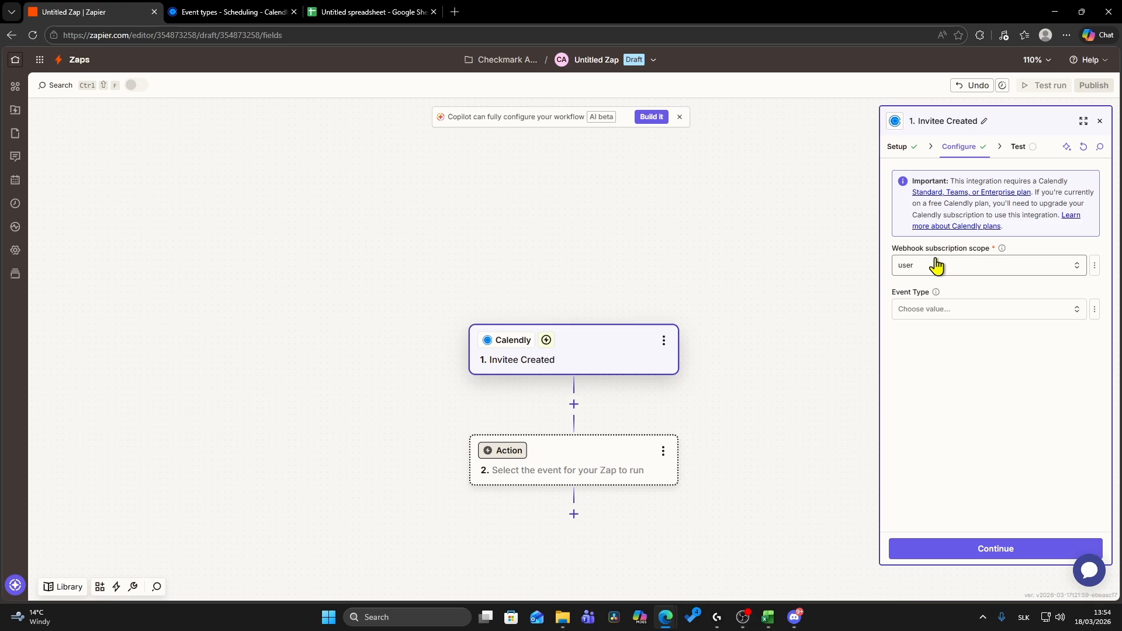
click(954, 310)
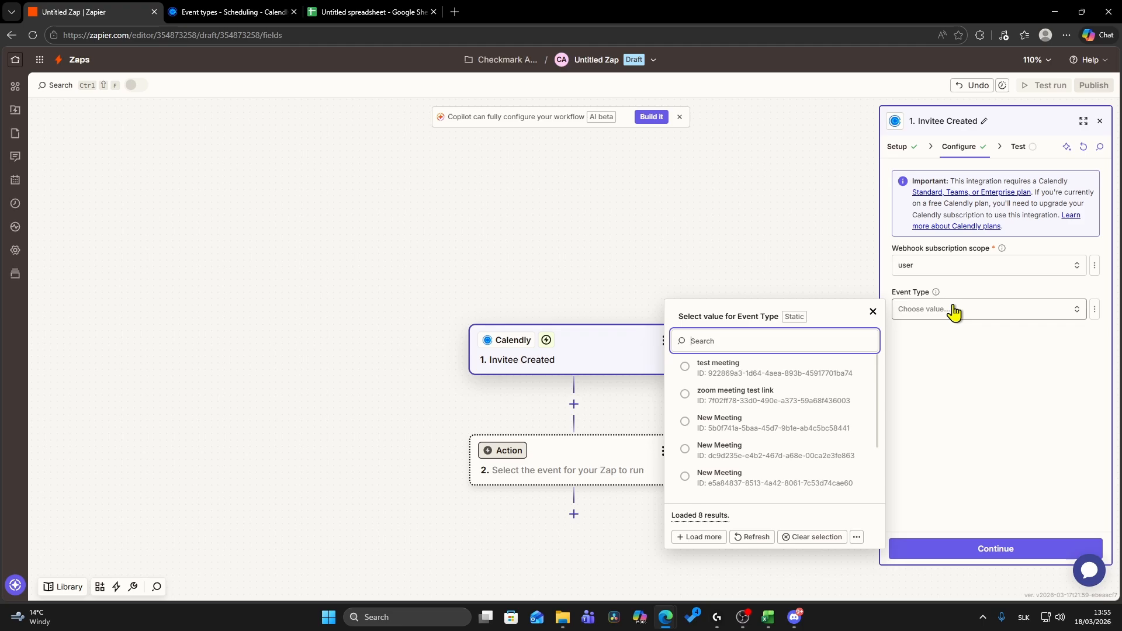
click(685, 368)
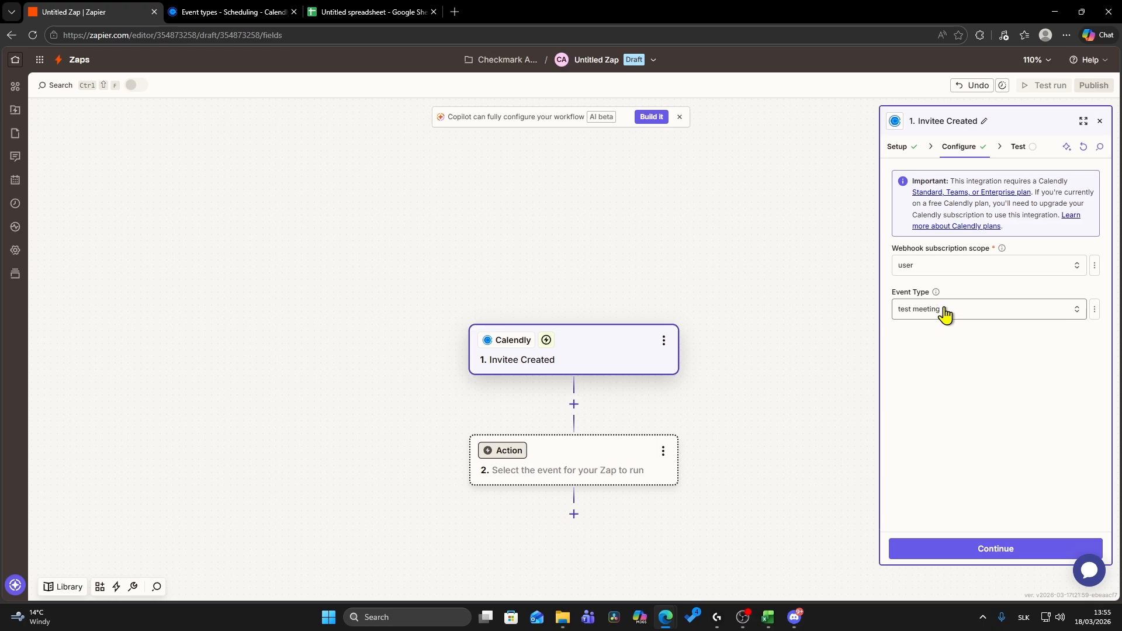
click(939, 277)
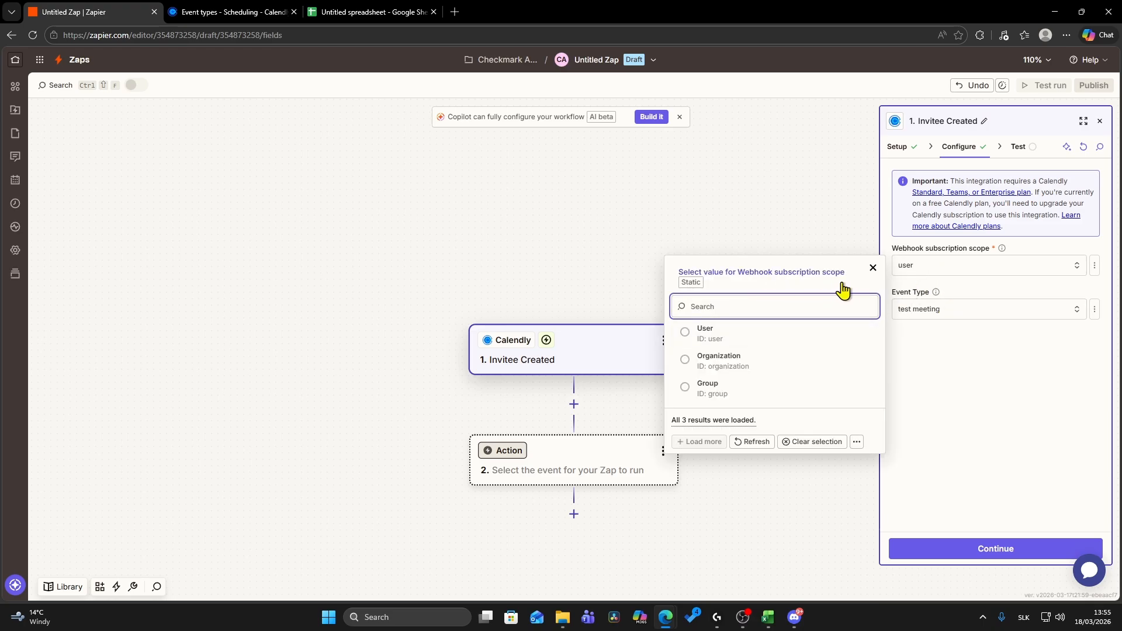
click(873, 268)
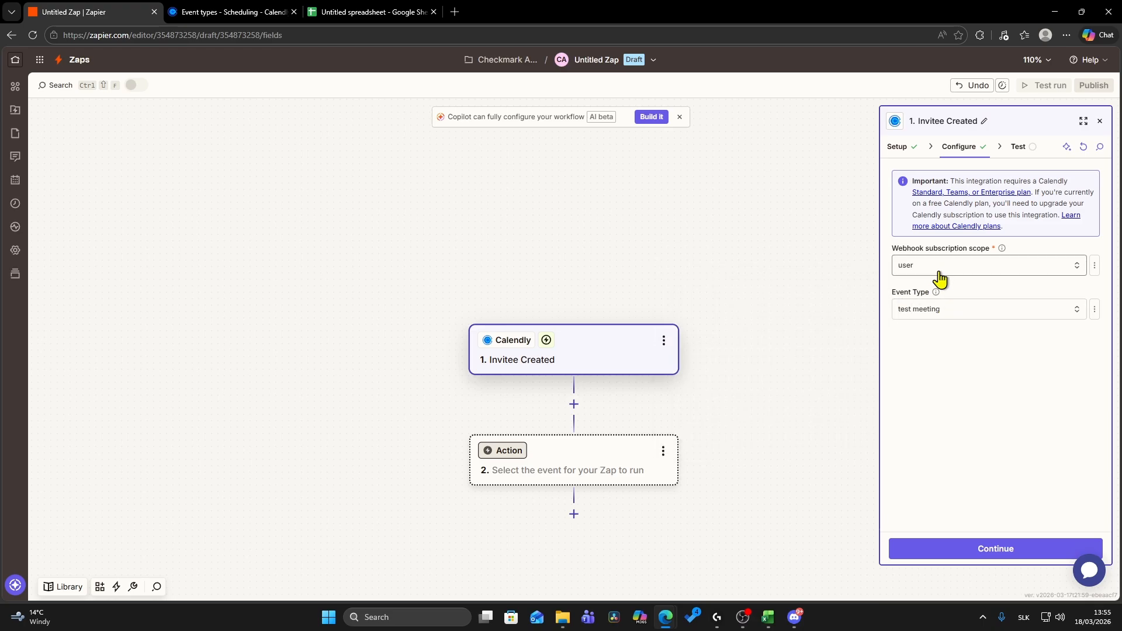
- Test the Calendly trigger and inspect the details of the Invitee A record
click(1020, 147)
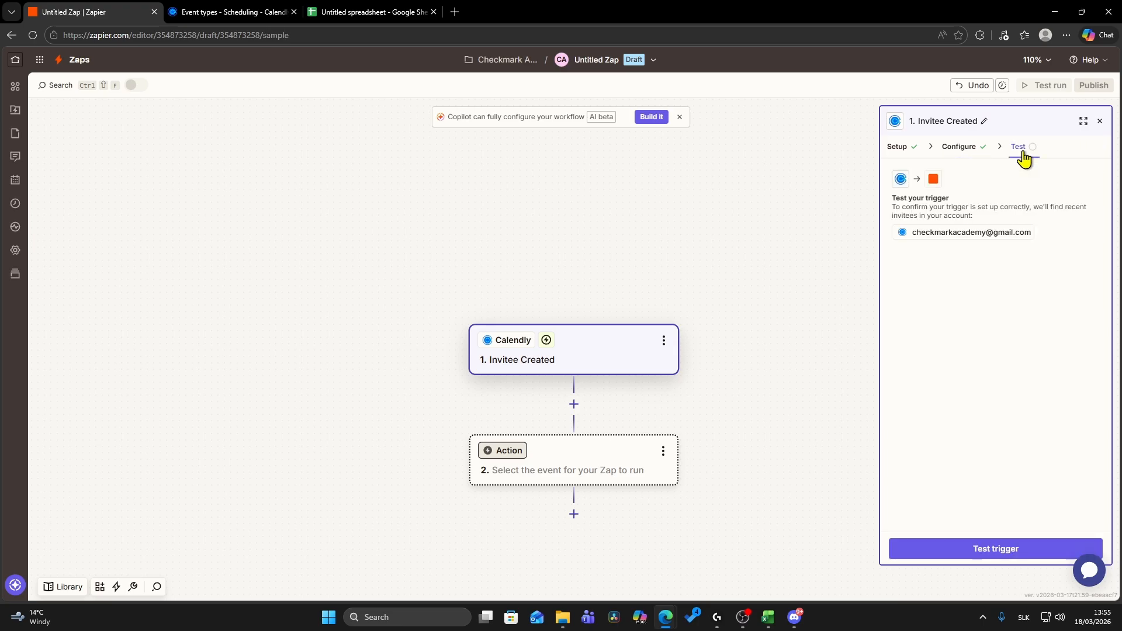
click(974, 537)
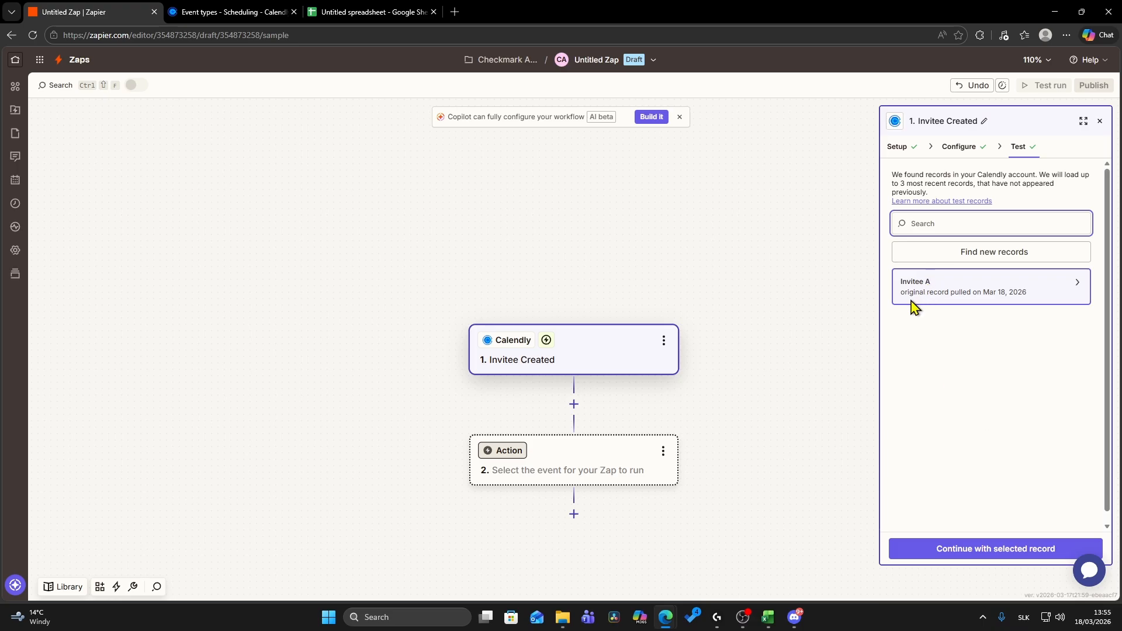
click(1079, 284)
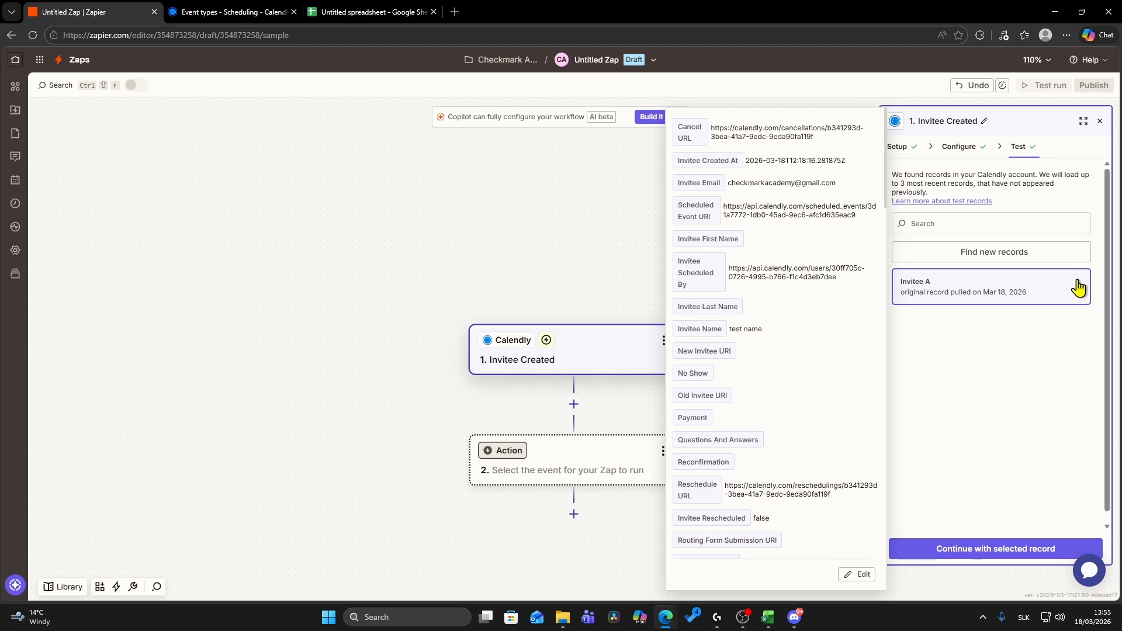
click(1060, 318)
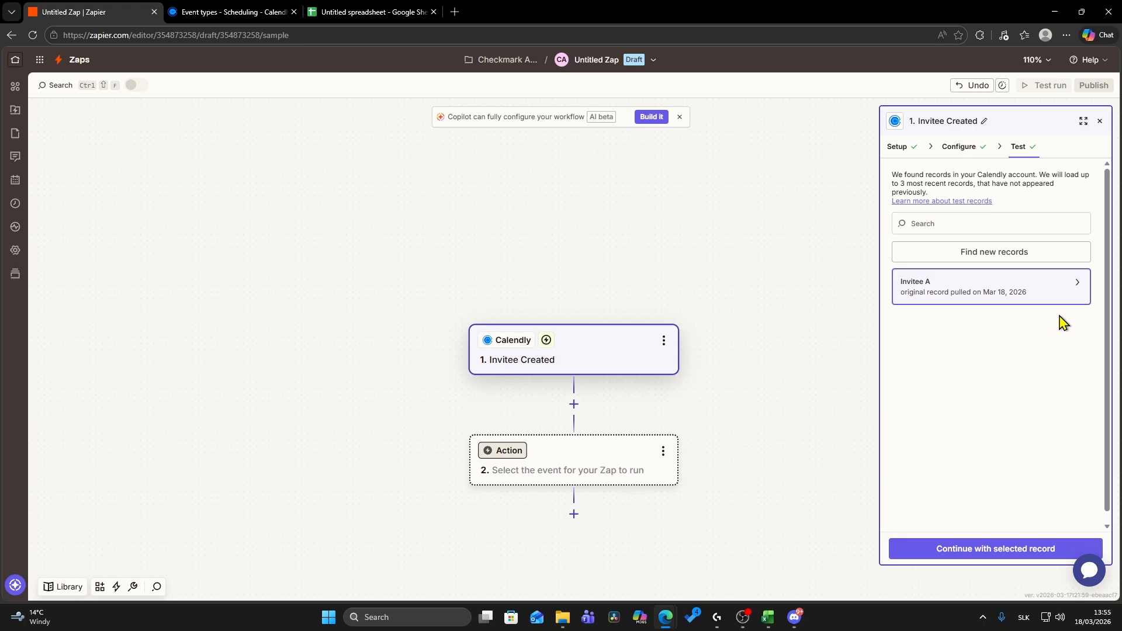
click(901, 152)
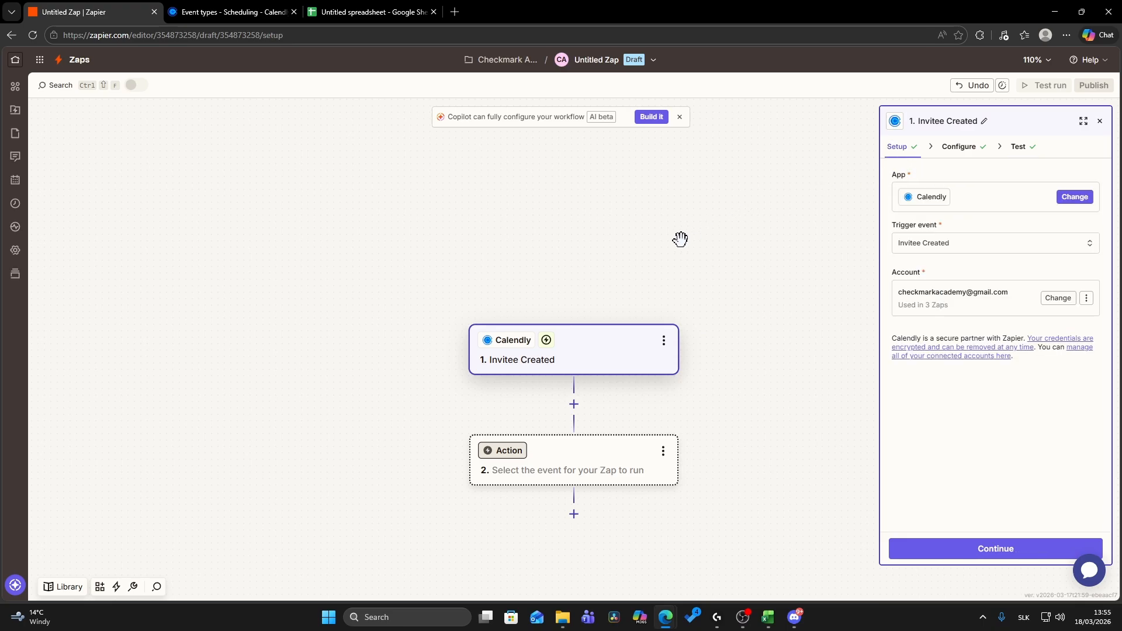
- Find Google Sheets in the app search and set it as the app for the Zap's action step
click(515, 459)
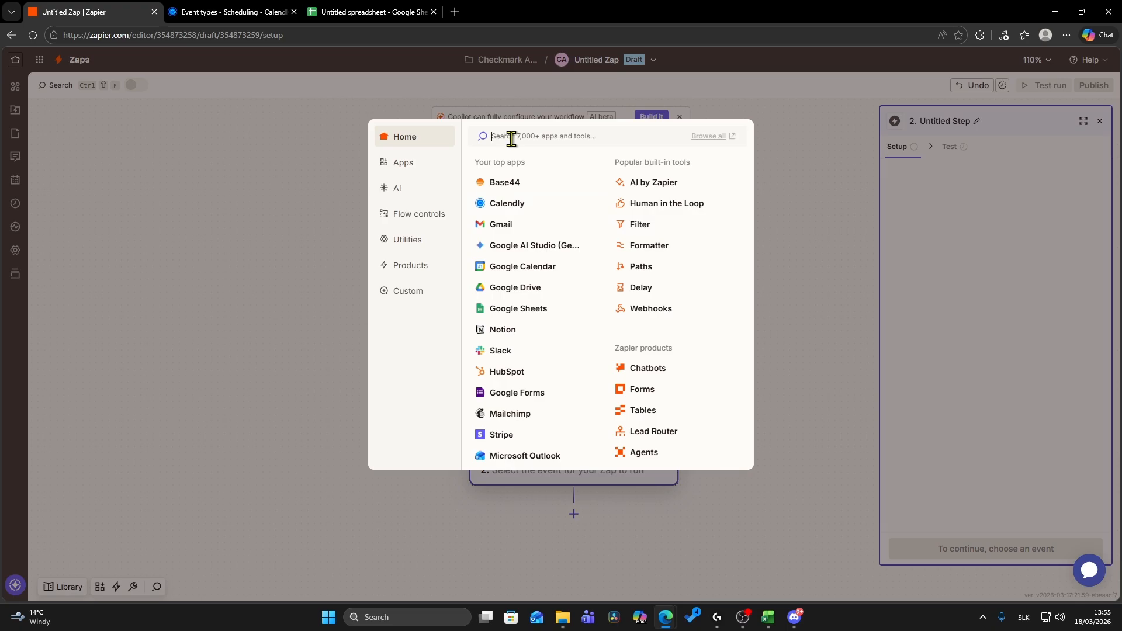
text(google sheets)
click(484, 166)
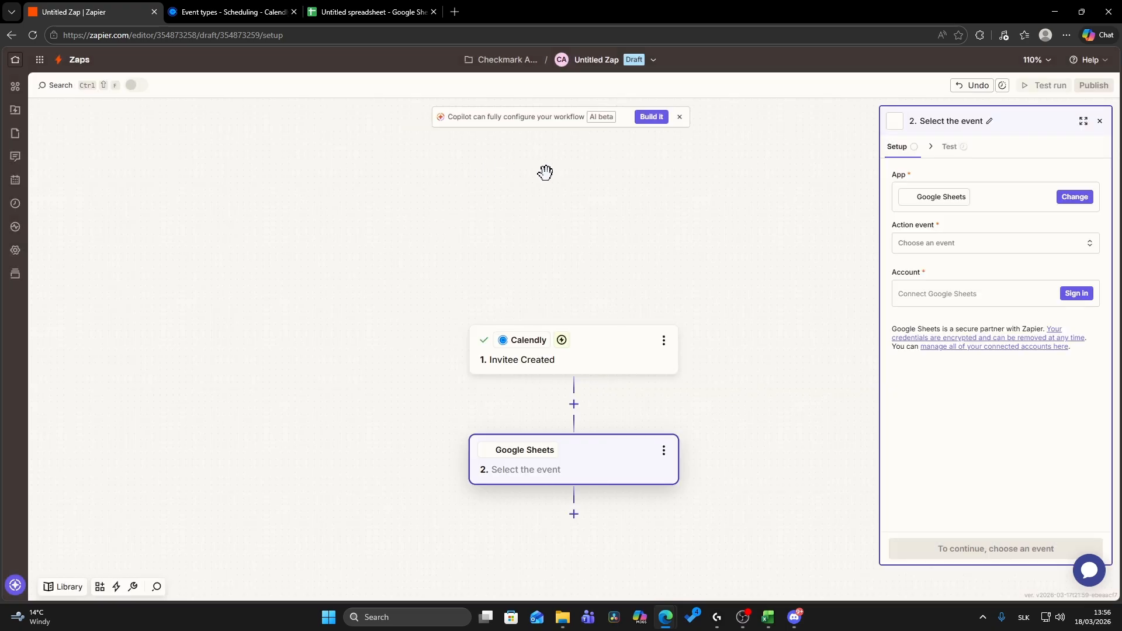
- Set the Google Sheets action event to Create Spreadsheet Row
click(941, 243)
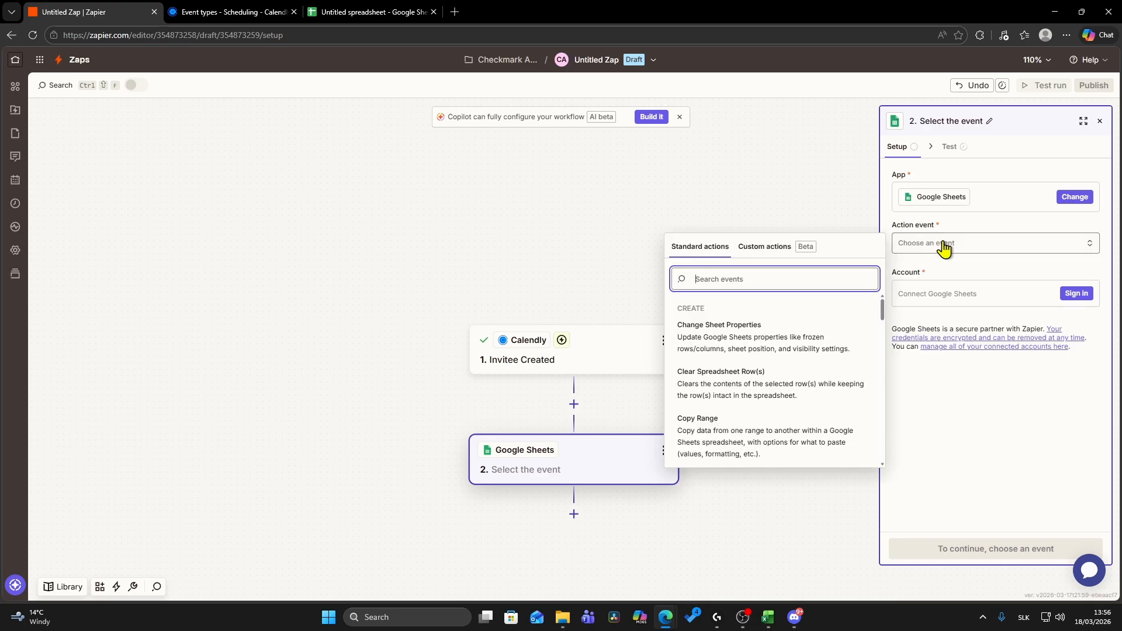
scroll(840, 338, down, 10)
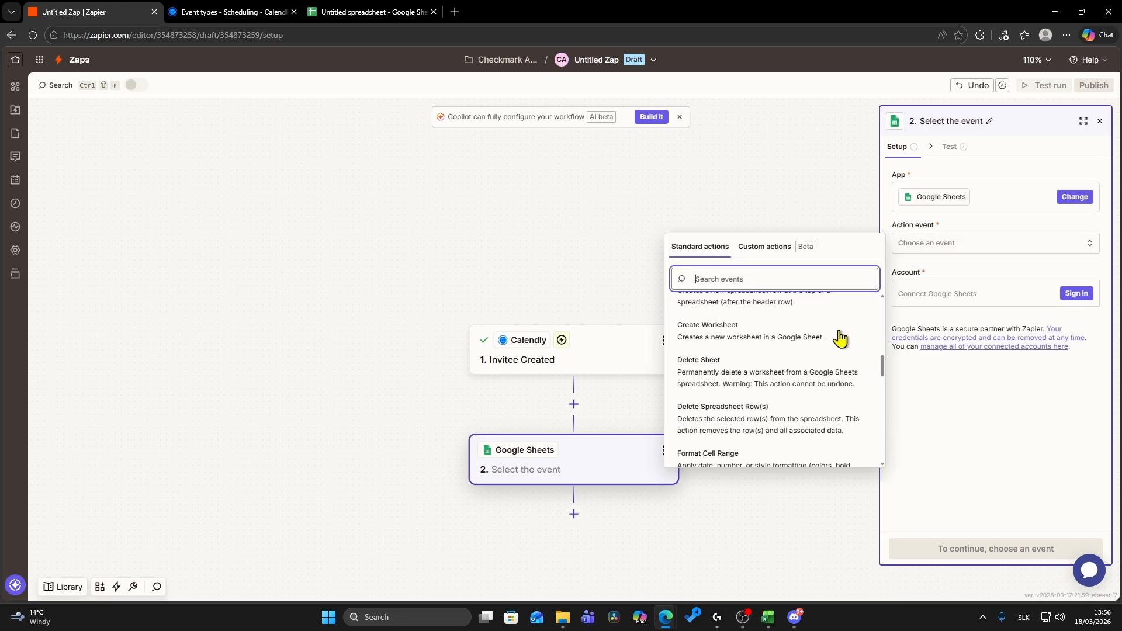
scroll(840, 337, down, 8)
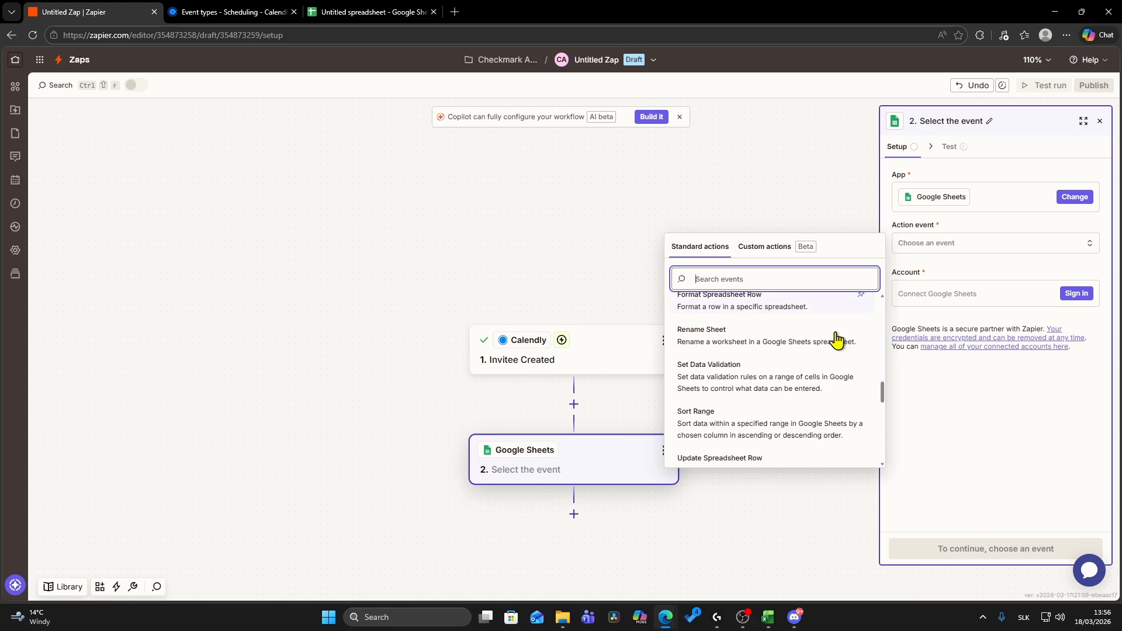
scroll(824, 354, up, 8)
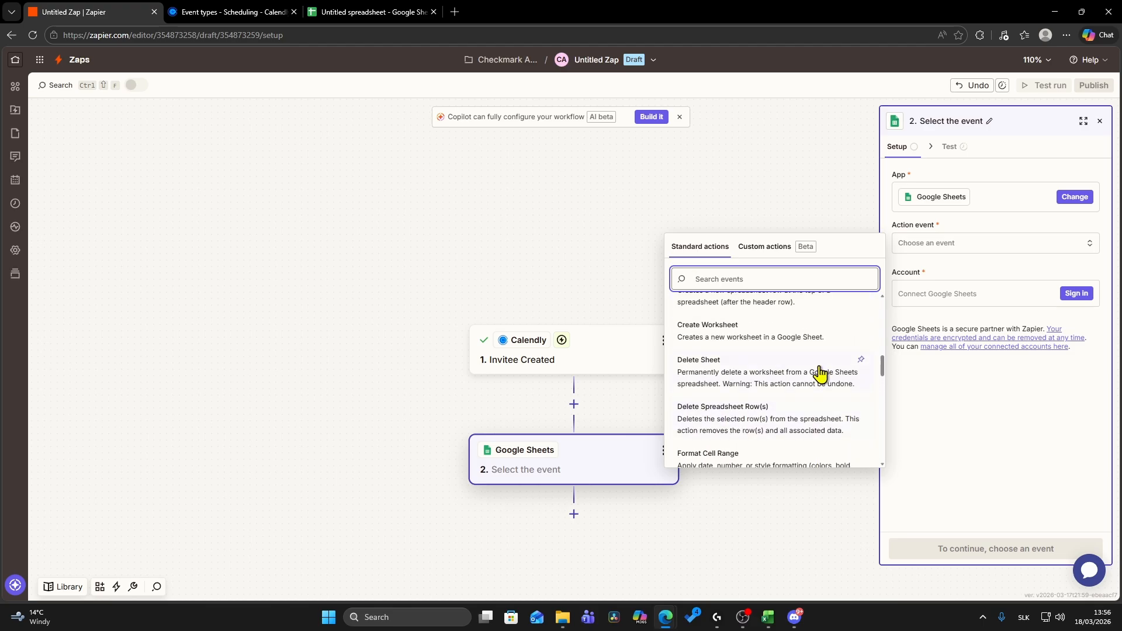
scroll(723, 395, up, 2)
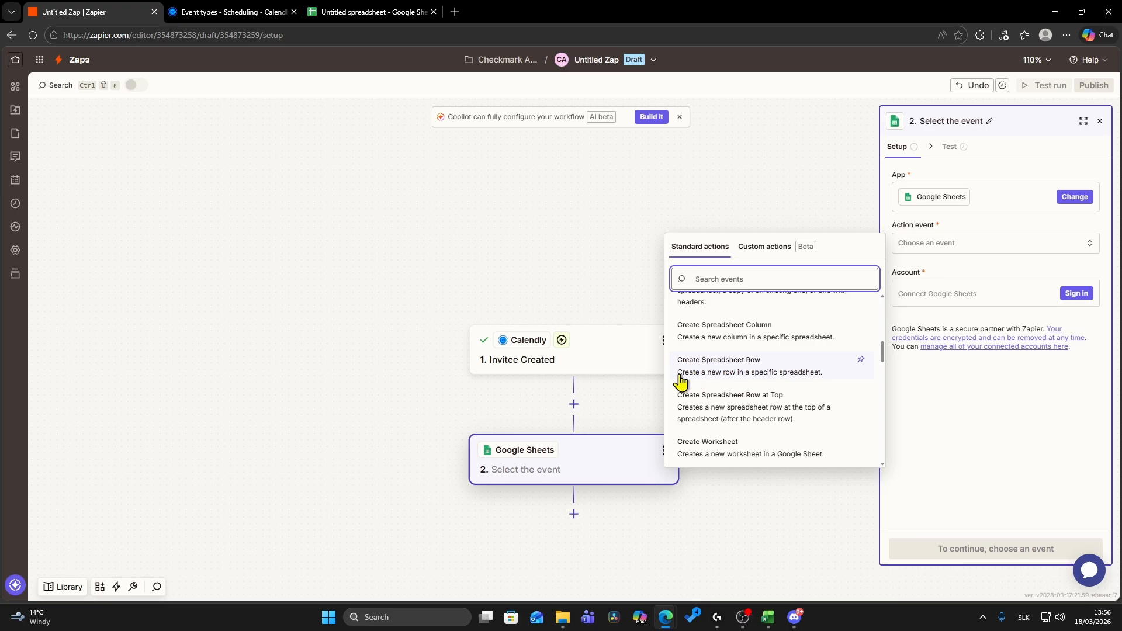
click(724, 379)
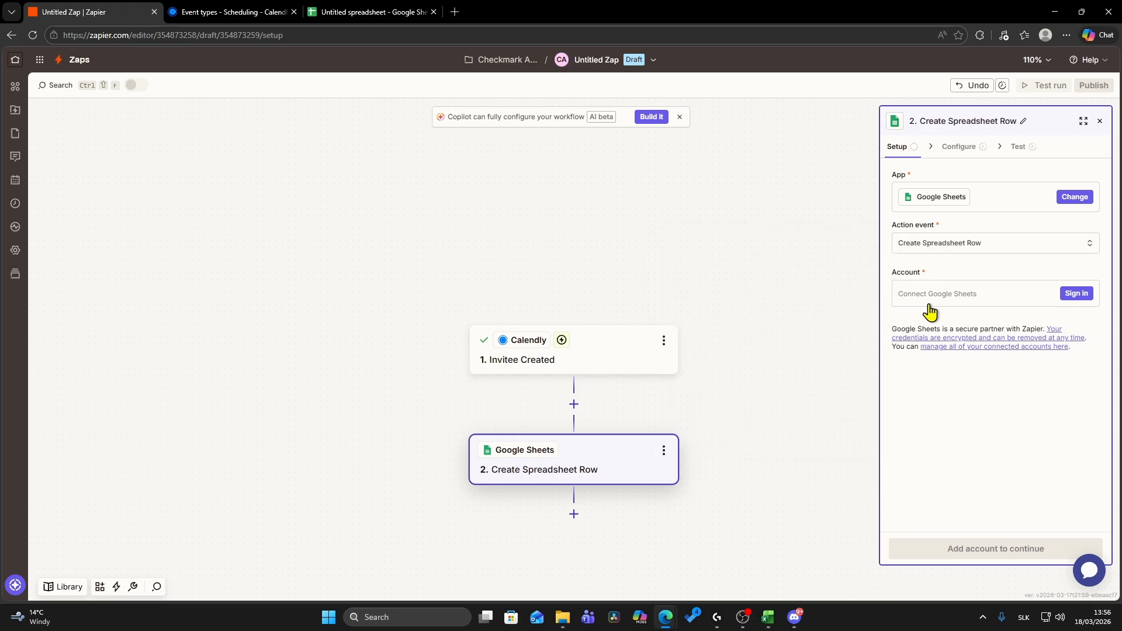
- Connect the Google Sheets account, granting Zapier access to all Google Drive files and Google Sheets spreadsheets
click(1086, 296)
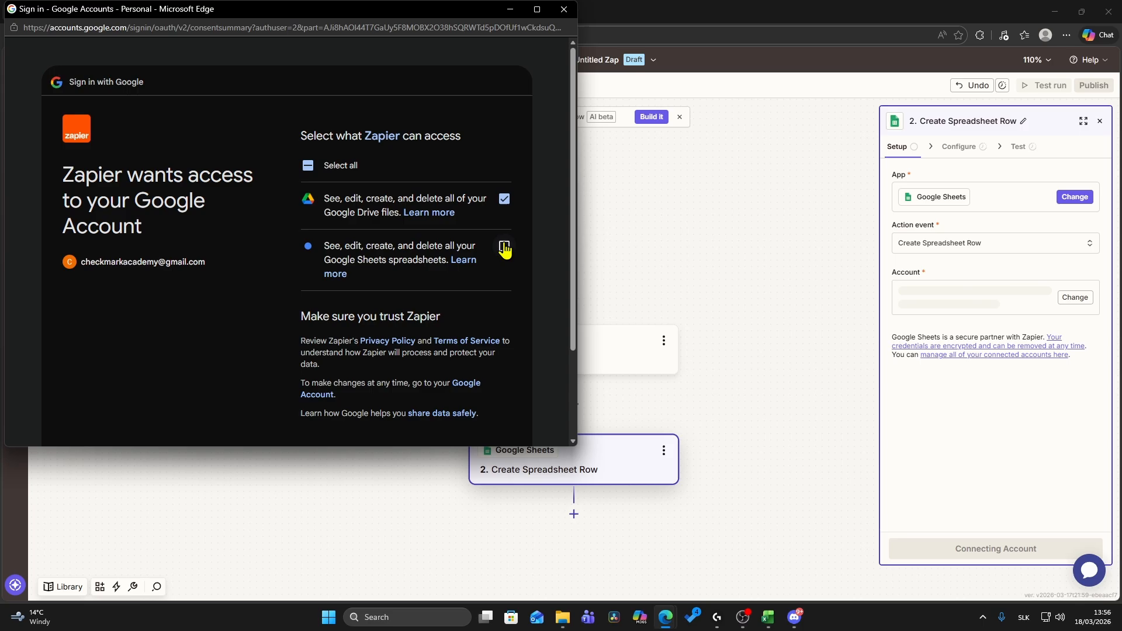
click(505, 244)
scroll(528, 247, down, 2)
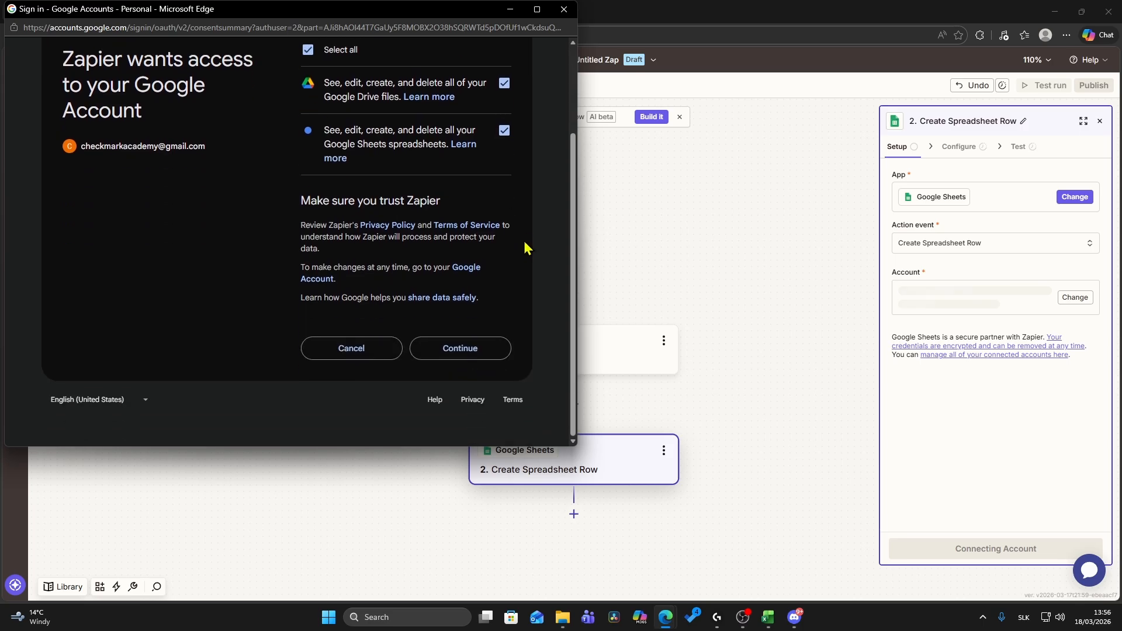
scroll(526, 248, up, 2)
scroll(521, 259, down, 2)
click(468, 353)
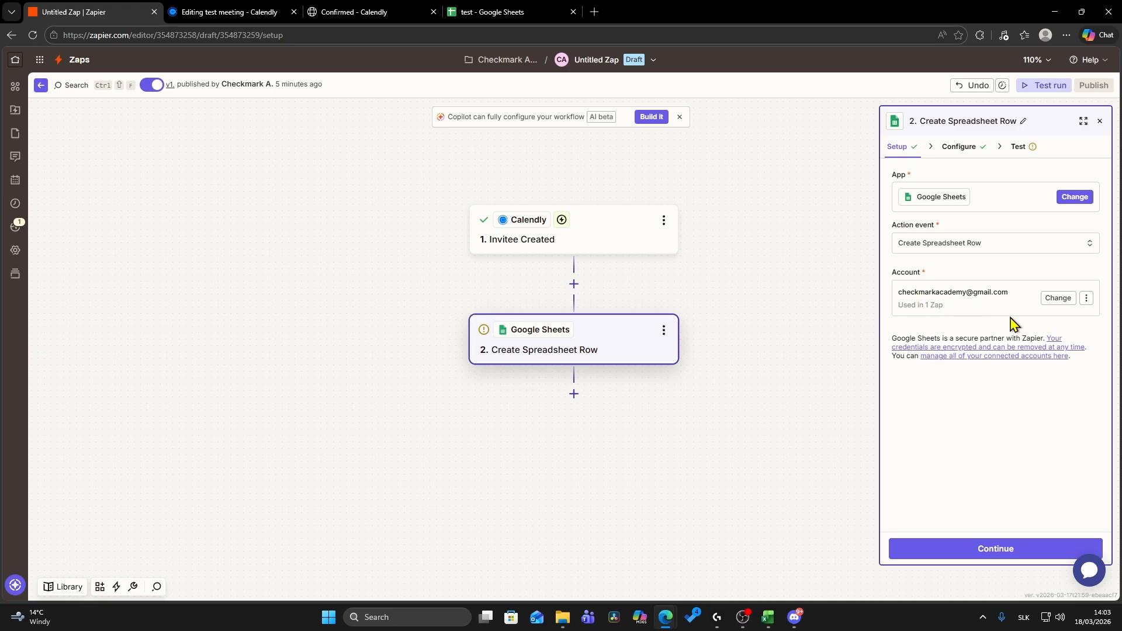
- In the Create Spreadsheet Row configuration, review the drive and the test spreadsheet and set the worksheet to Sheet1
click(959, 154)
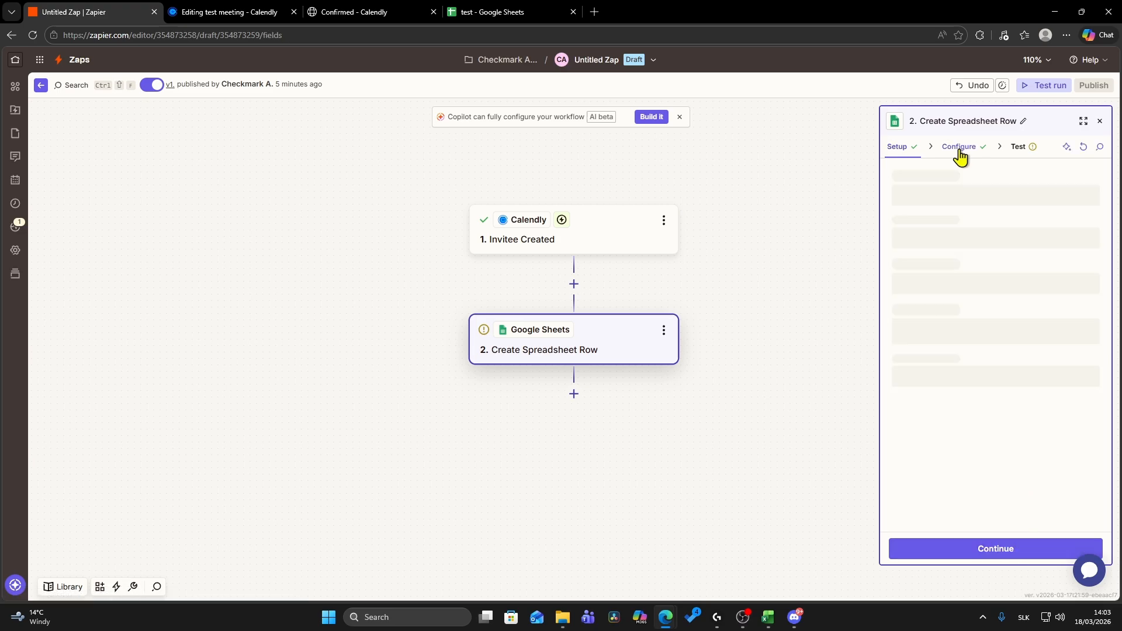
click(955, 189)
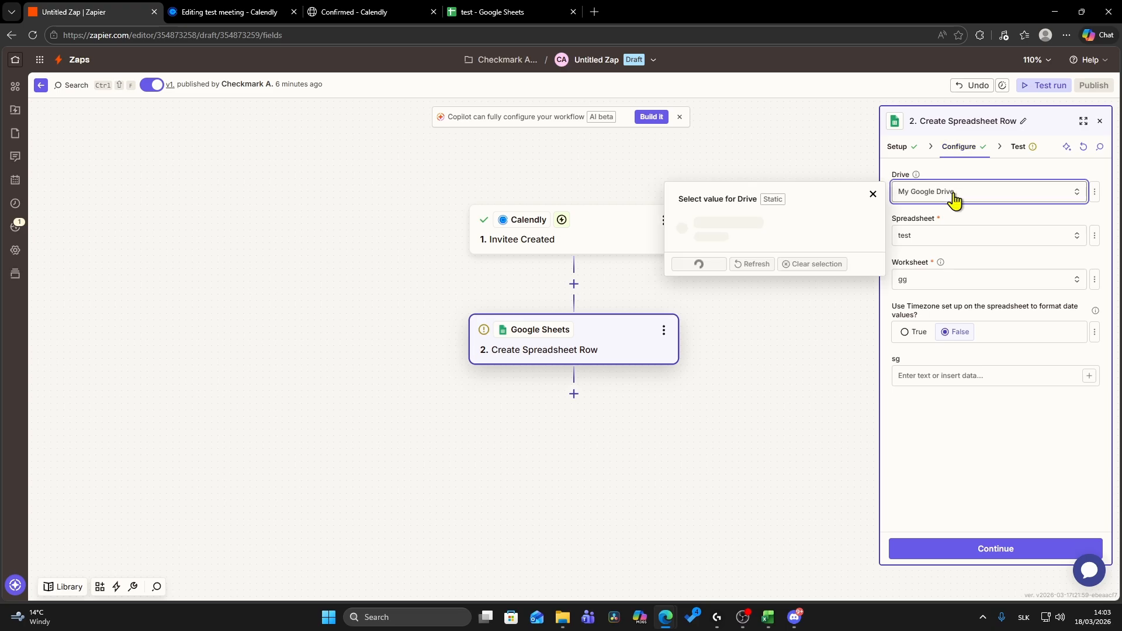
click(872, 194)
click(936, 239)
click(937, 240)
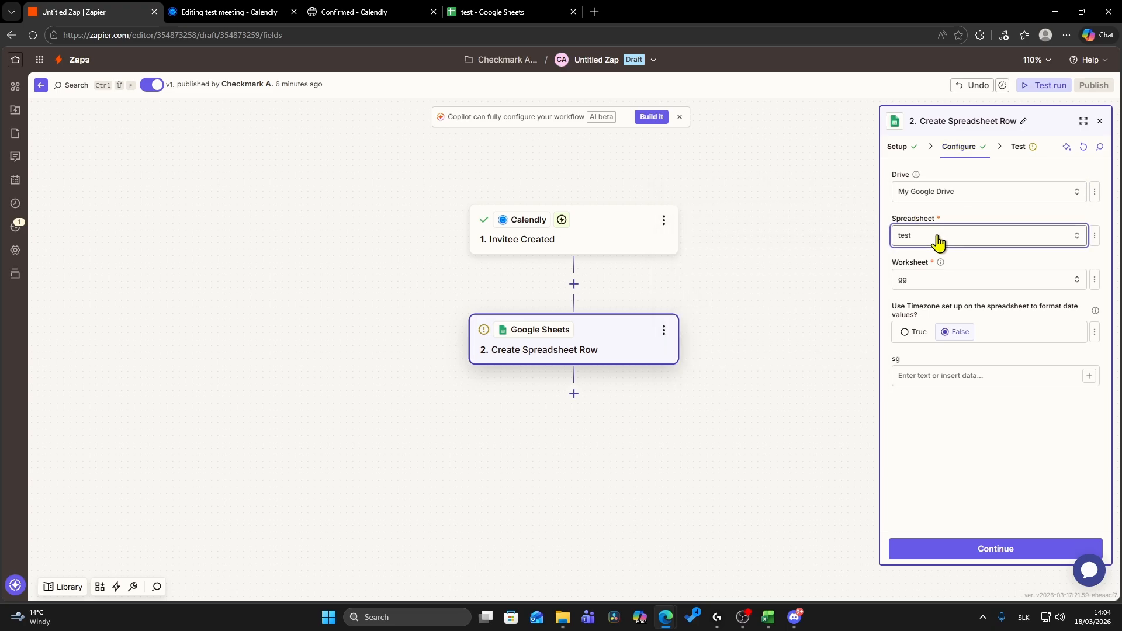
click(970, 281)
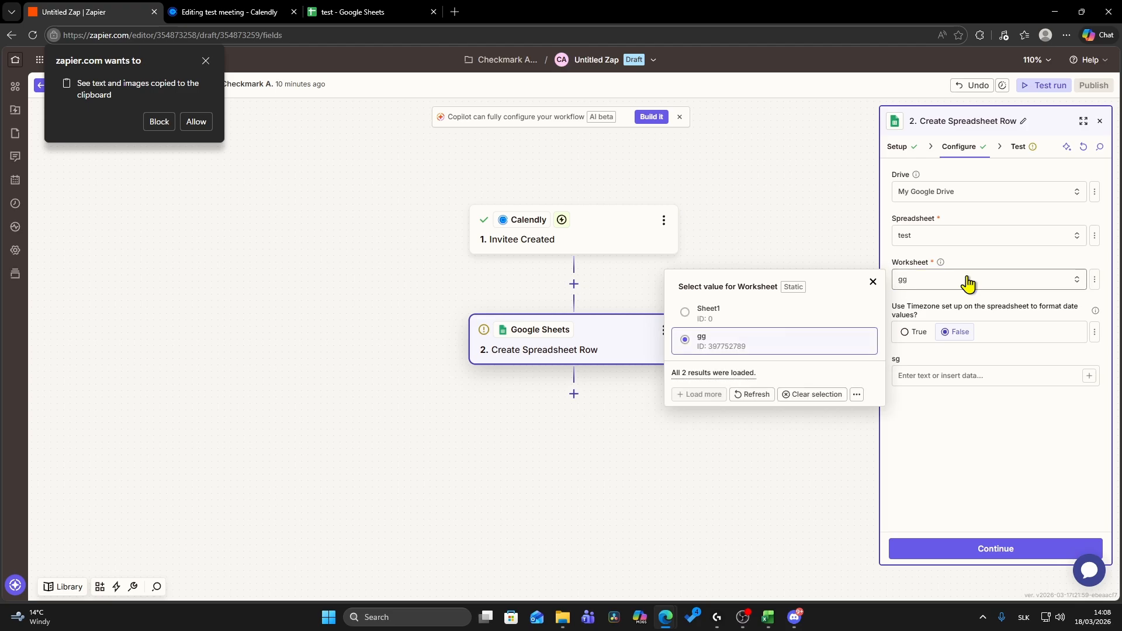
click(685, 313)
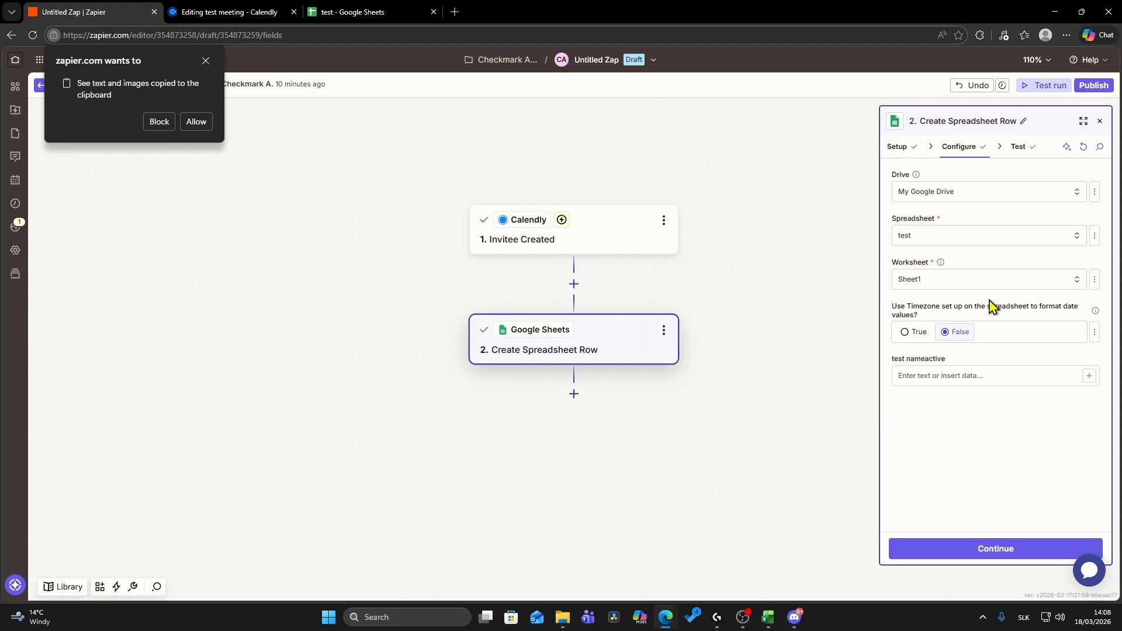
- Map Calendly's Invitee Name, Invitee Email, Invitee First Name, Invitee Last Name and Invitee Status into the test nameactive field
click(921, 380)
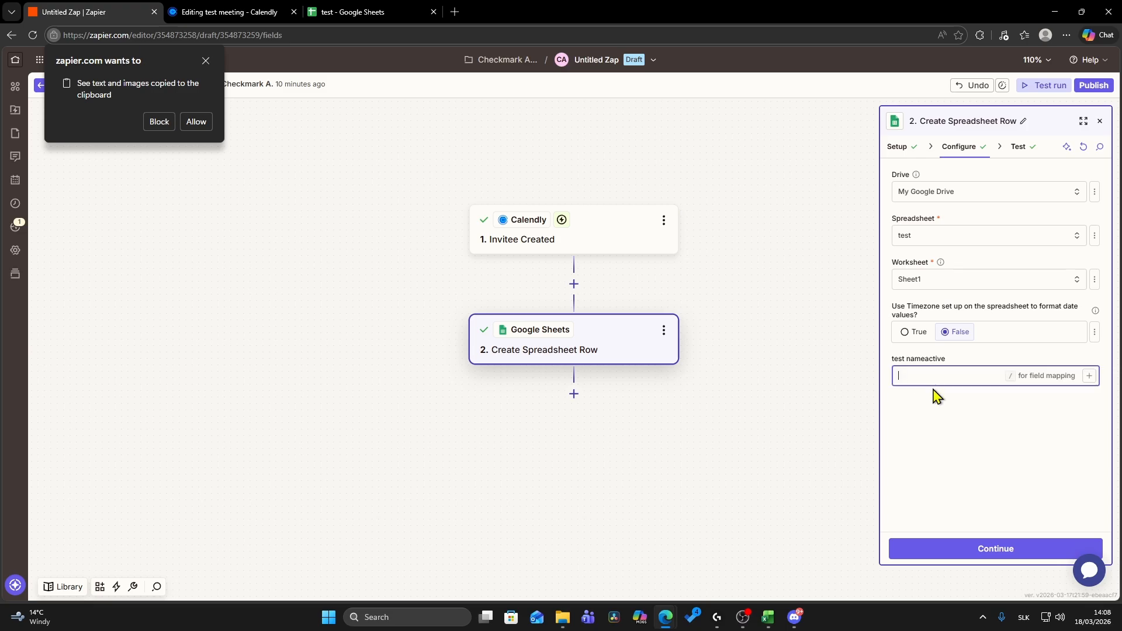
click(941, 402)
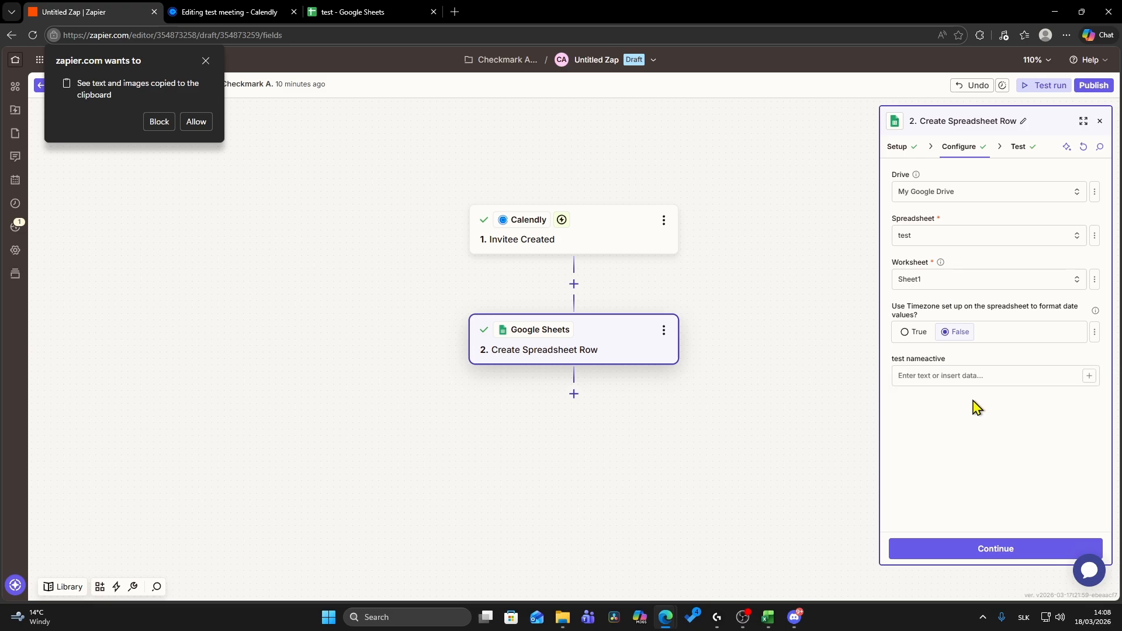
click(206, 60)
click(1088, 377)
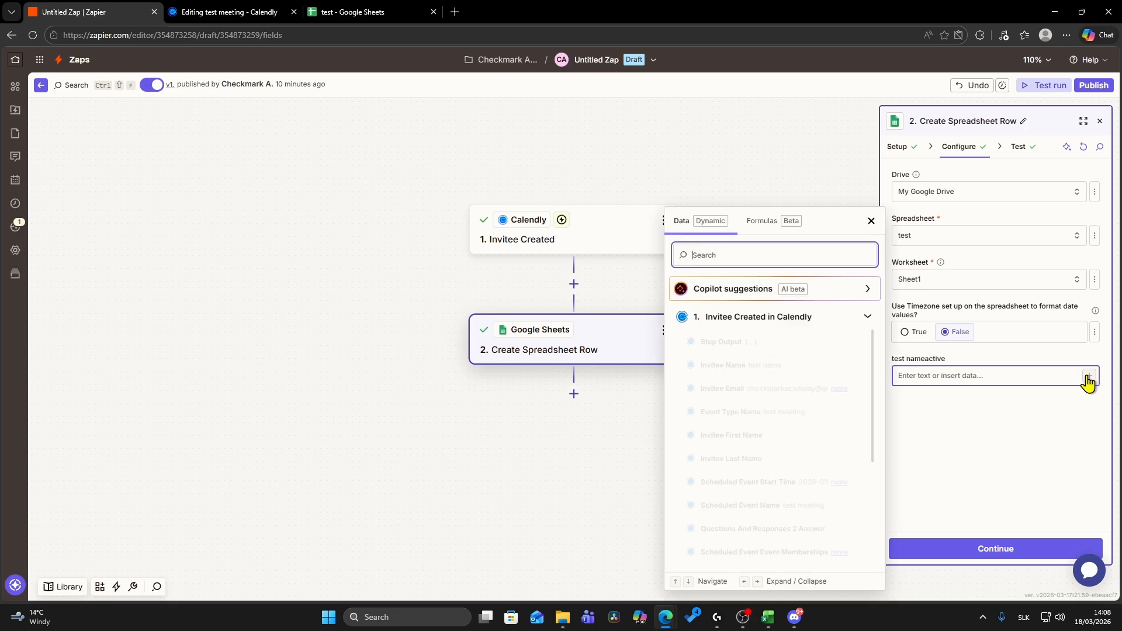
click(725, 365)
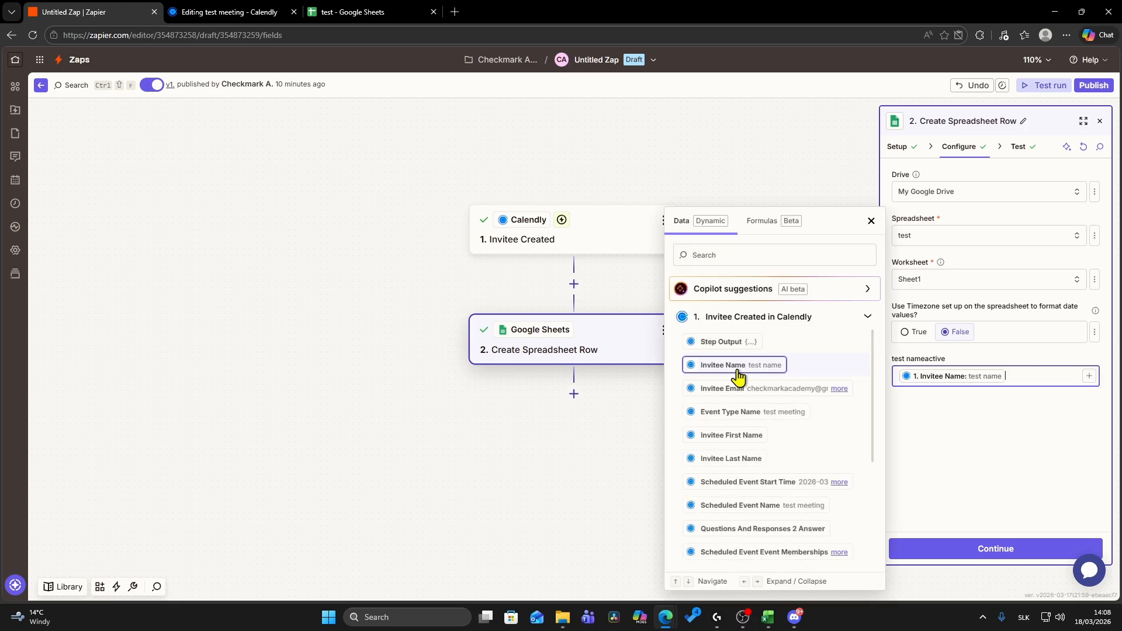
click(723, 390)
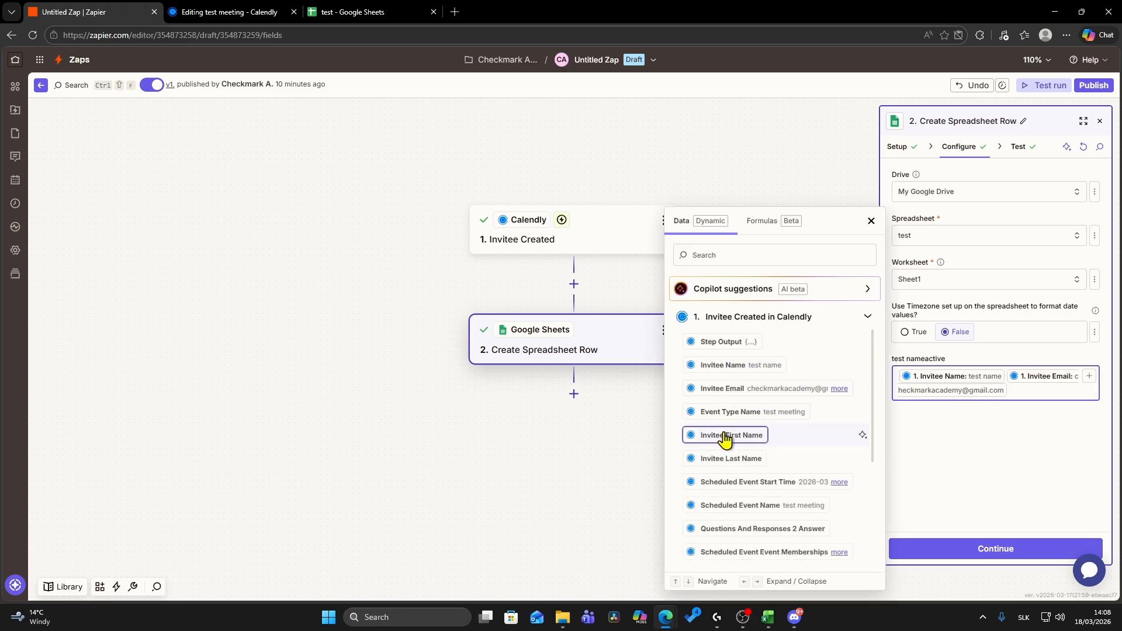
click(725, 437)
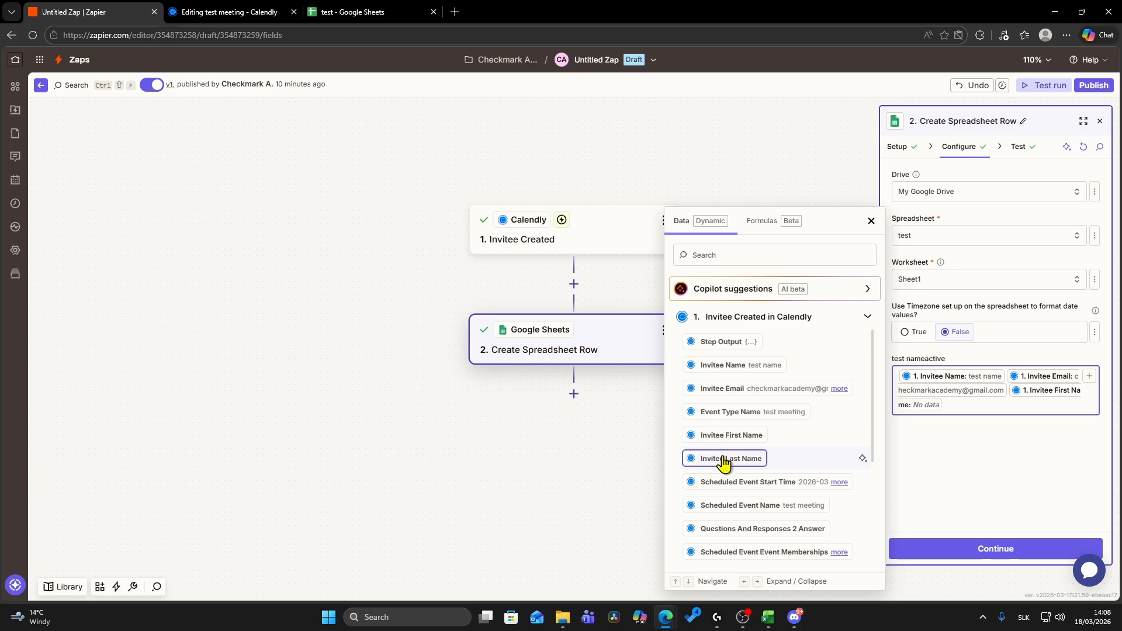
click(727, 461)
scroll(738, 409, down, 3)
click(724, 470)
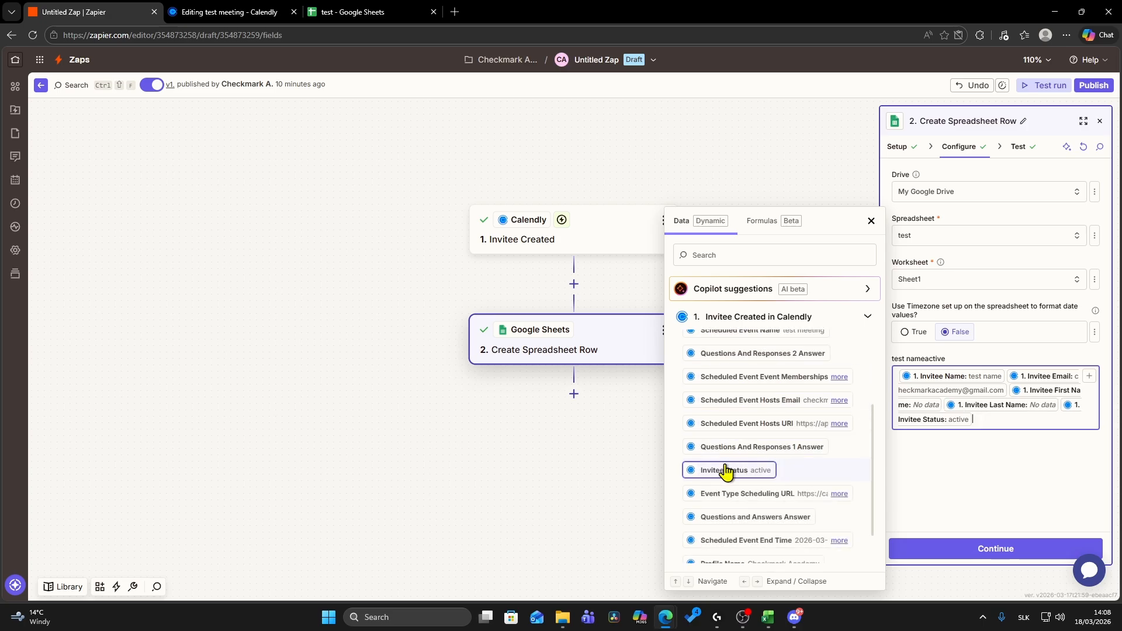
click(940, 468)
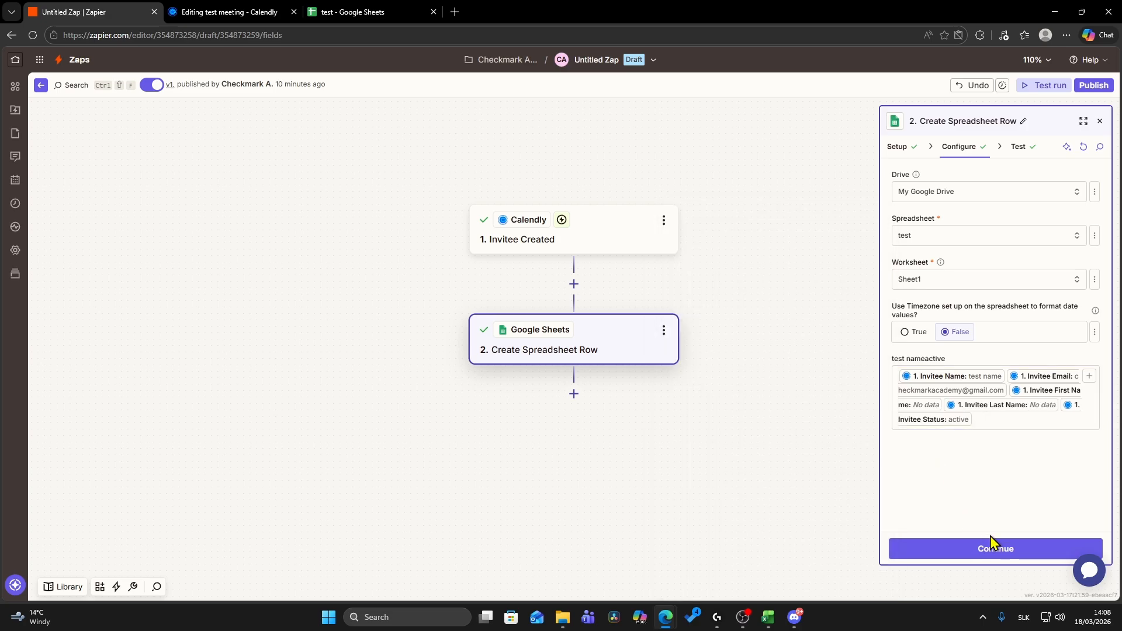
- Continue to the test stage of the Create Spreadsheet Row action and retest it
click(992, 548)
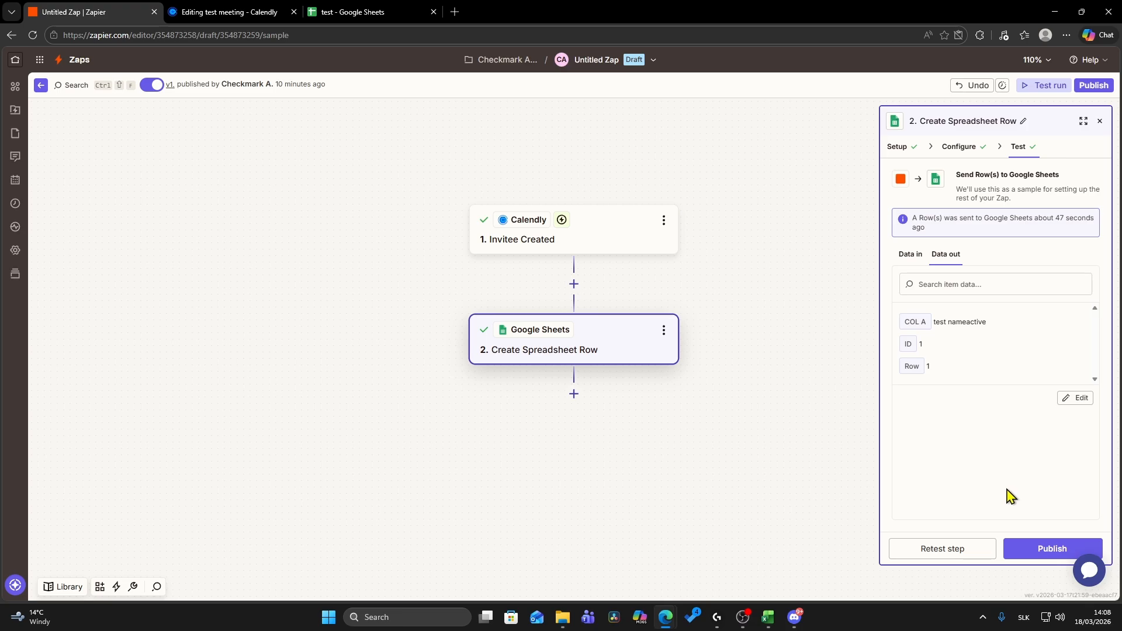
click(951, 554)
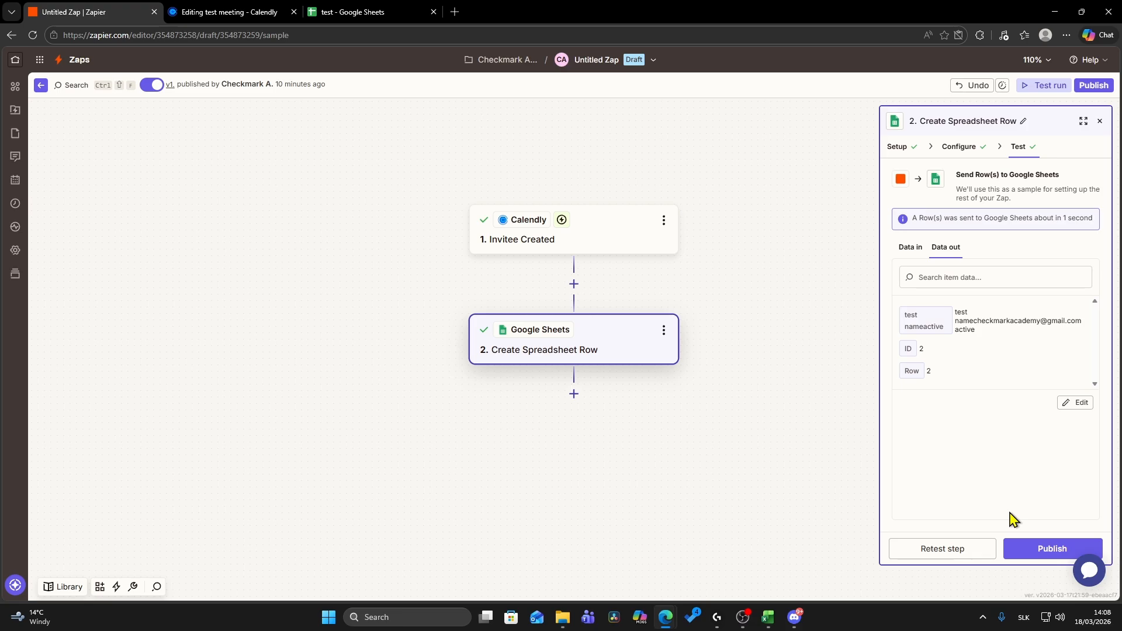
- Switch to the test spreadsheet in Google Sheets and widen columns A and B to inspect the row sent by Zapier
click(356, 15)
click(393, 225)
drag(89, 136, 219, 137)
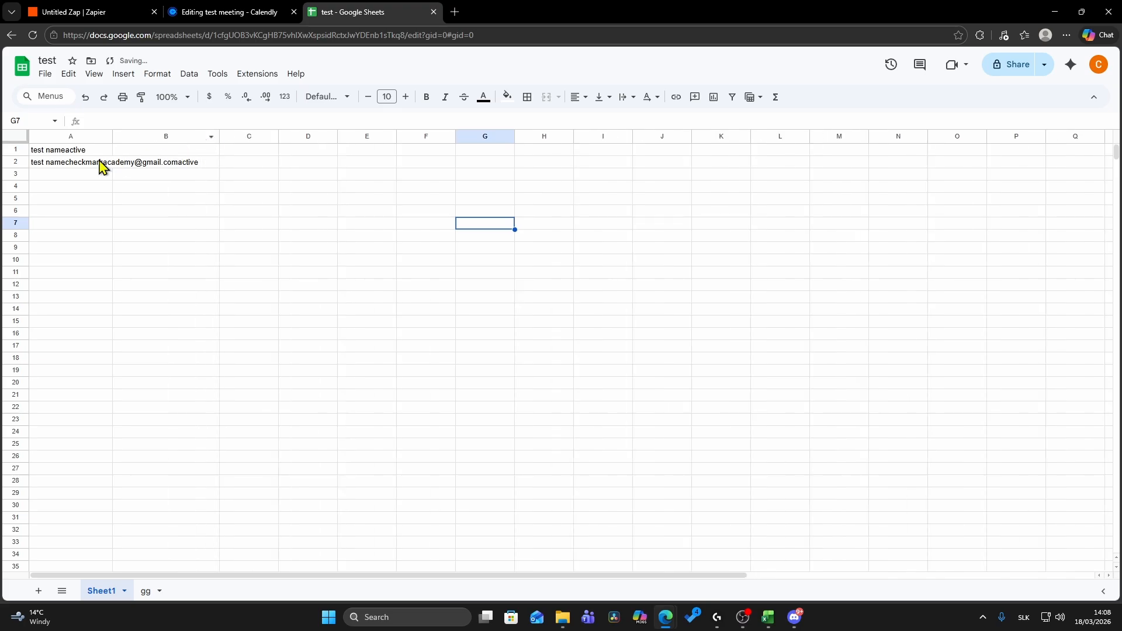
double_click(65, 167)
click(144, 200)
- Return to Zapier and publish the updated Zap, dismissing the notification
click(88, 12)
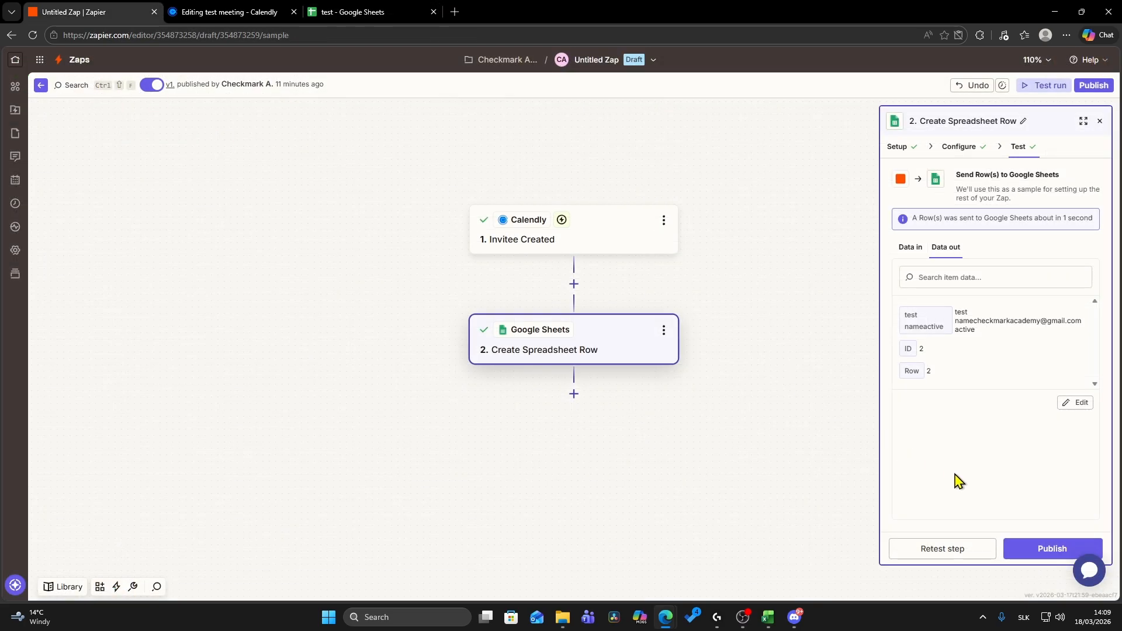
click(1049, 551)
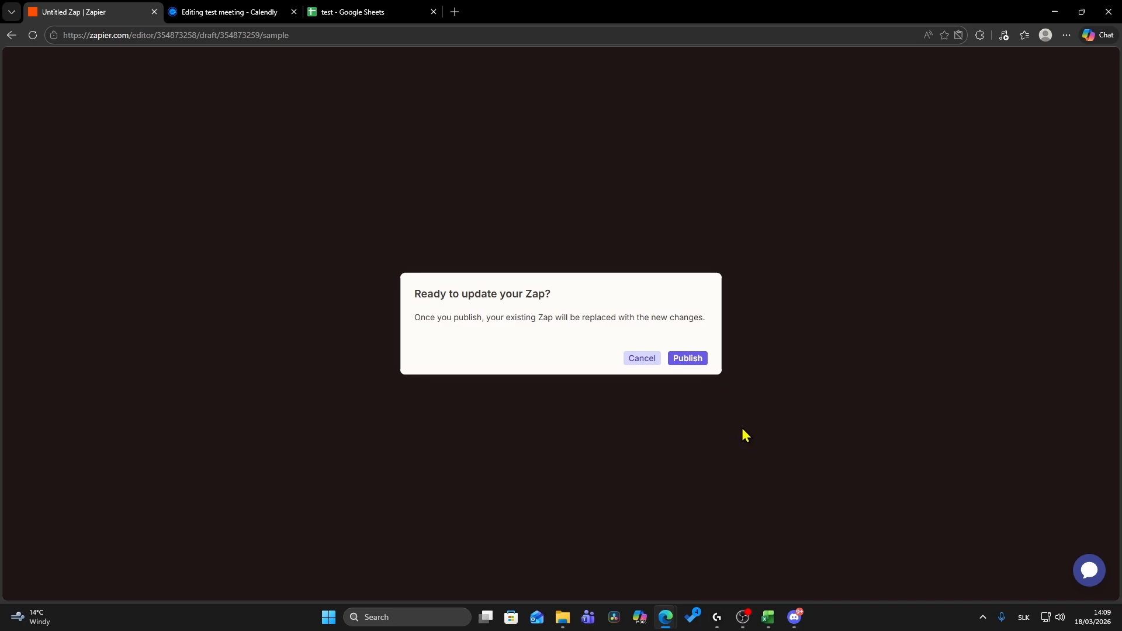
click(690, 361)
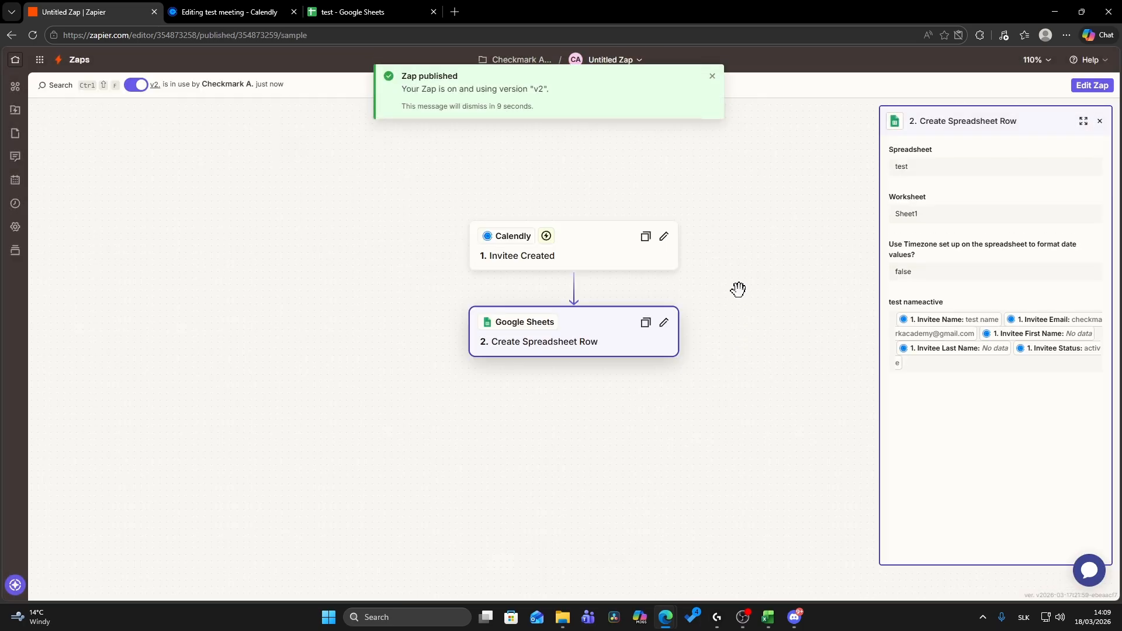
click(712, 78)
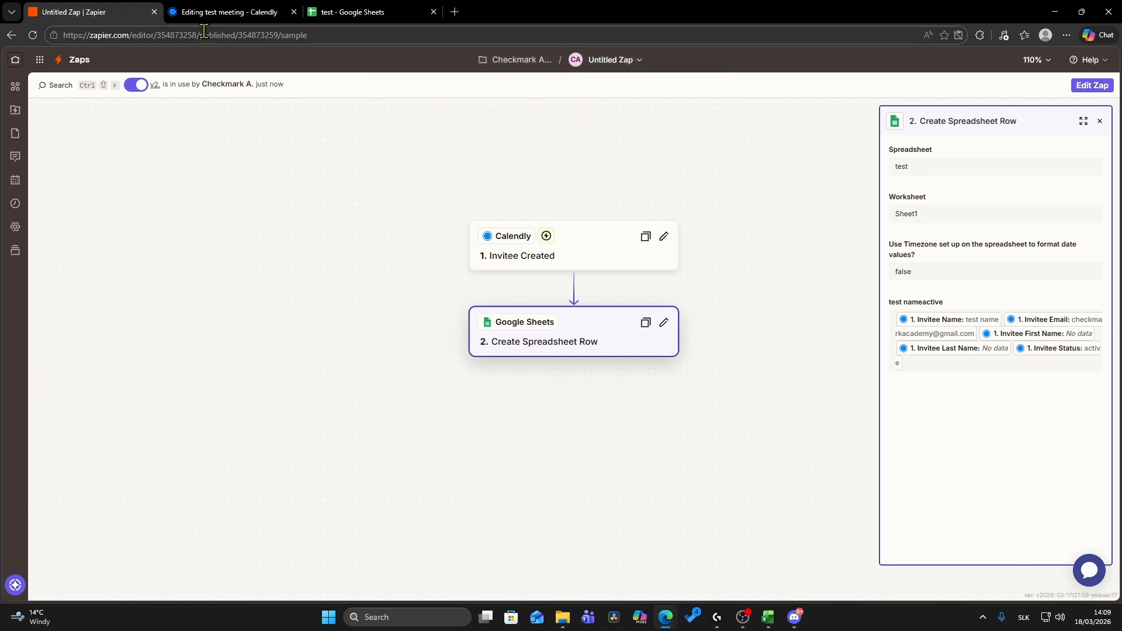
- Switch to Calendly, copy the test meeting event's link and open it in a new browser tab
click(225, 12)
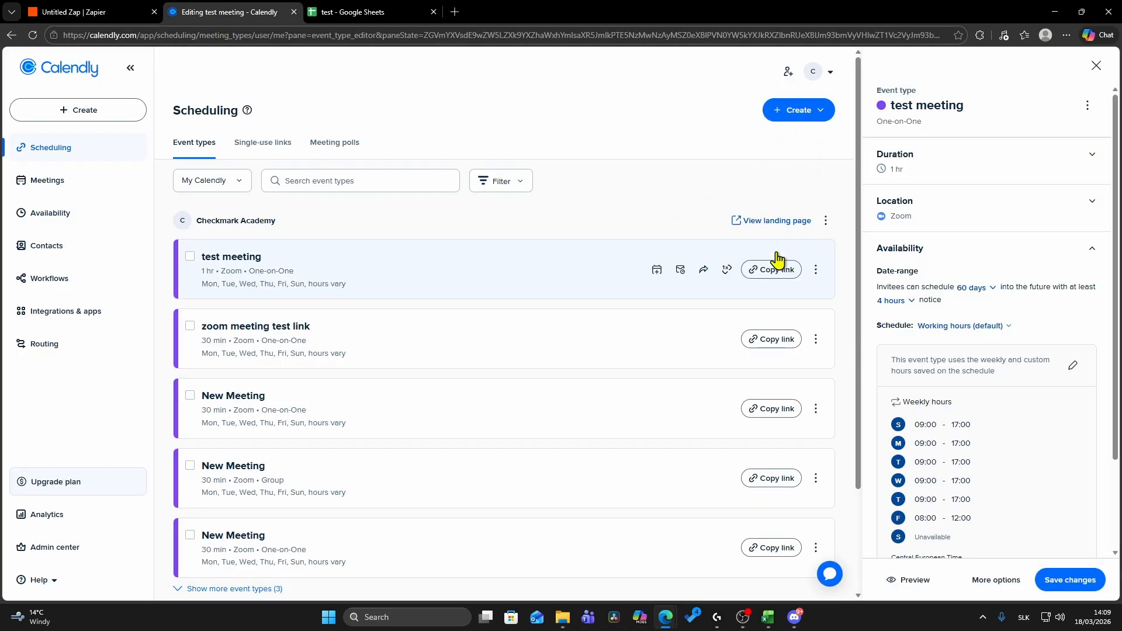
click(780, 271)
key(ctrl+t)
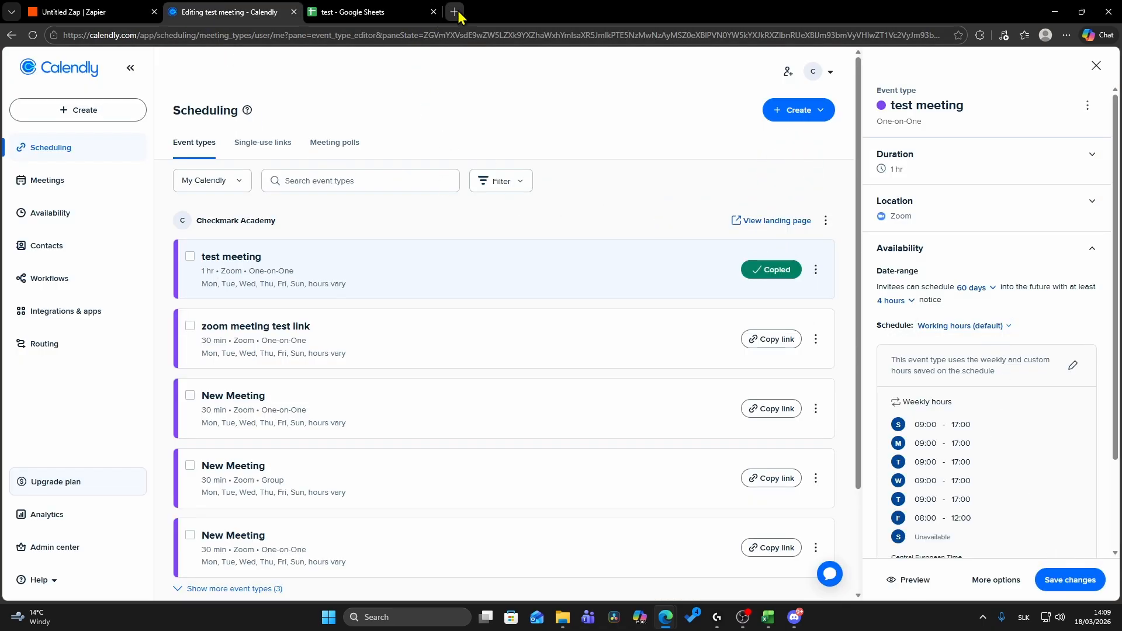
key(ctrl+v)
key(Return)
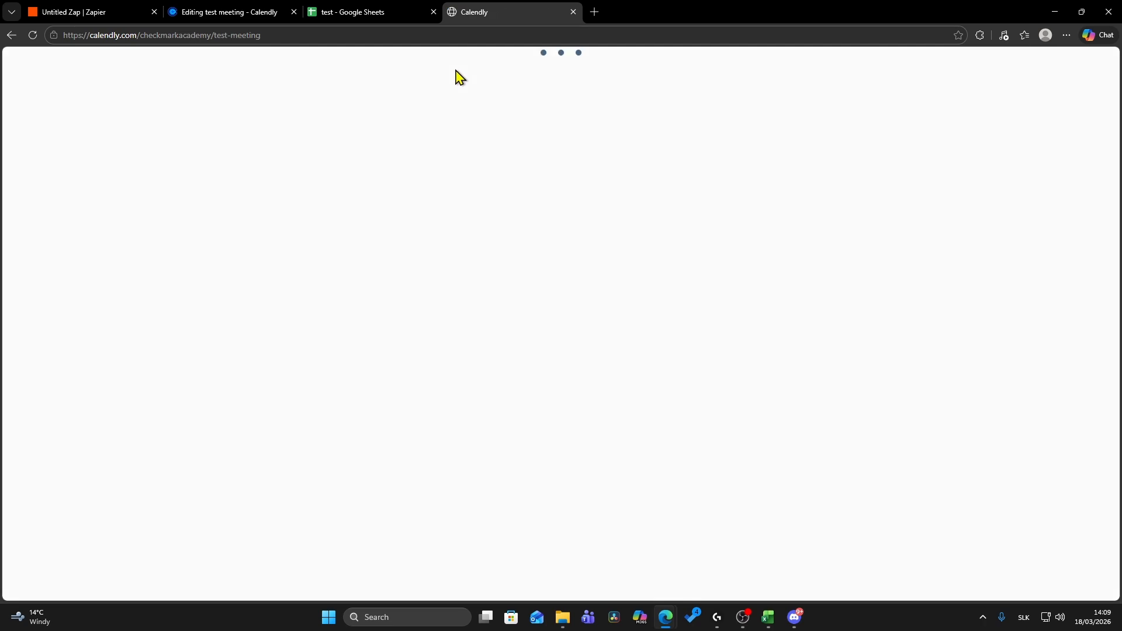
- Check the existing rows in the test spreadsheet and return to the Calendly booking page
click(381, 12)
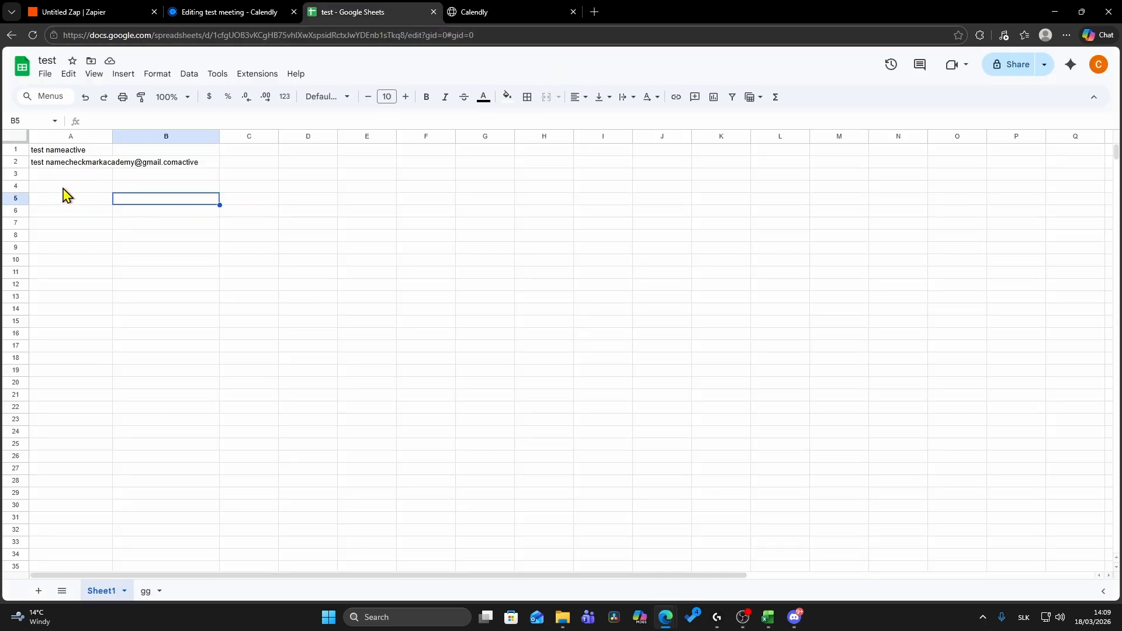
click(500, 13)
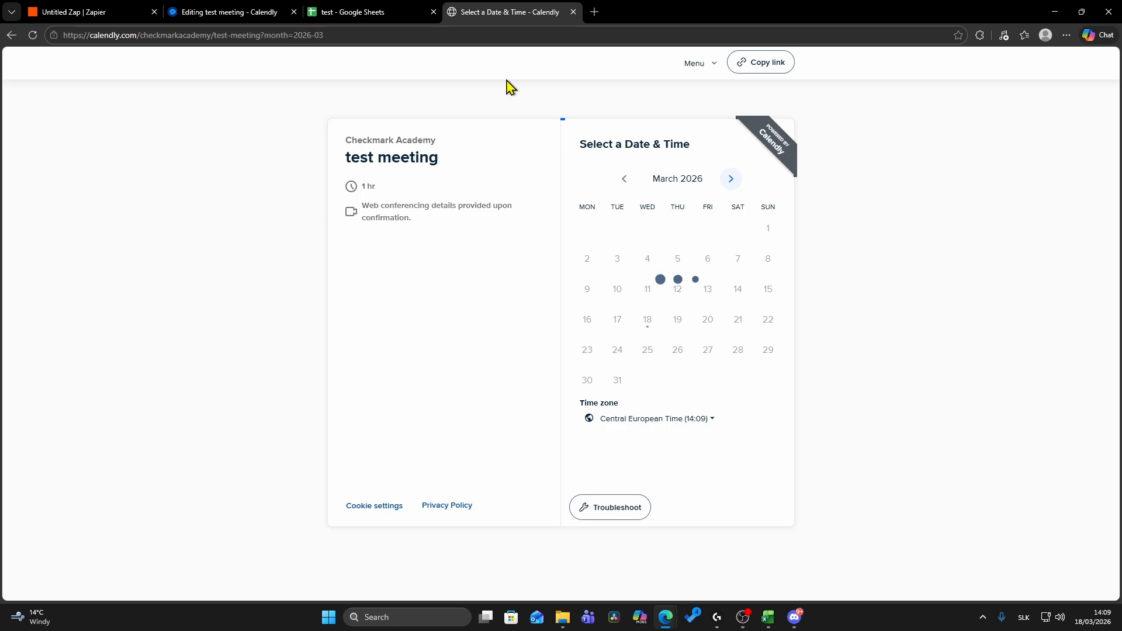
click(418, 17)
click(496, 18)
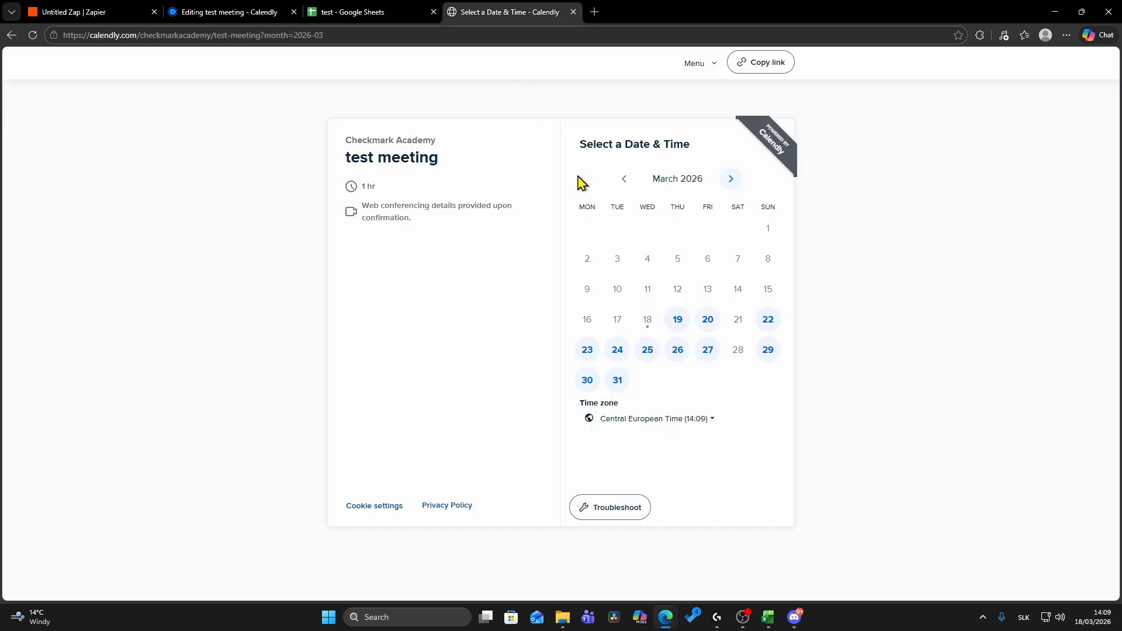
- Choose the 09:00 slot on Friday, March 20, 2026 for the test meeting and proceed to the booking details
click(707, 321)
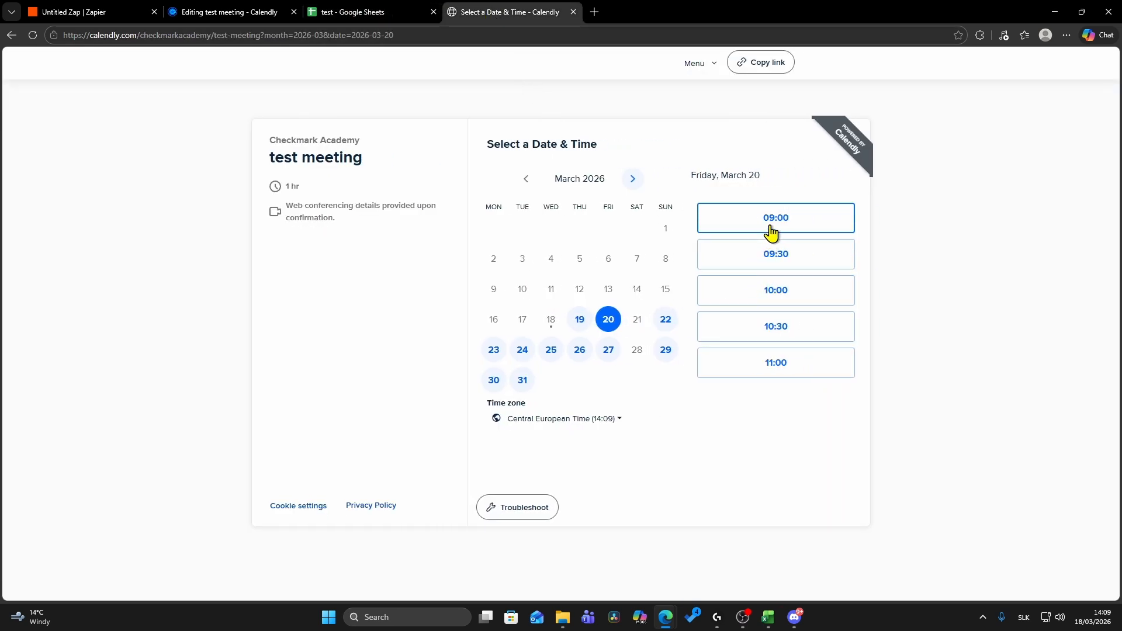
click(771, 225)
click(819, 217)
- Enter google sheet test as the invitee name, fill in the invitee's email and schedule the event
click(564, 172)
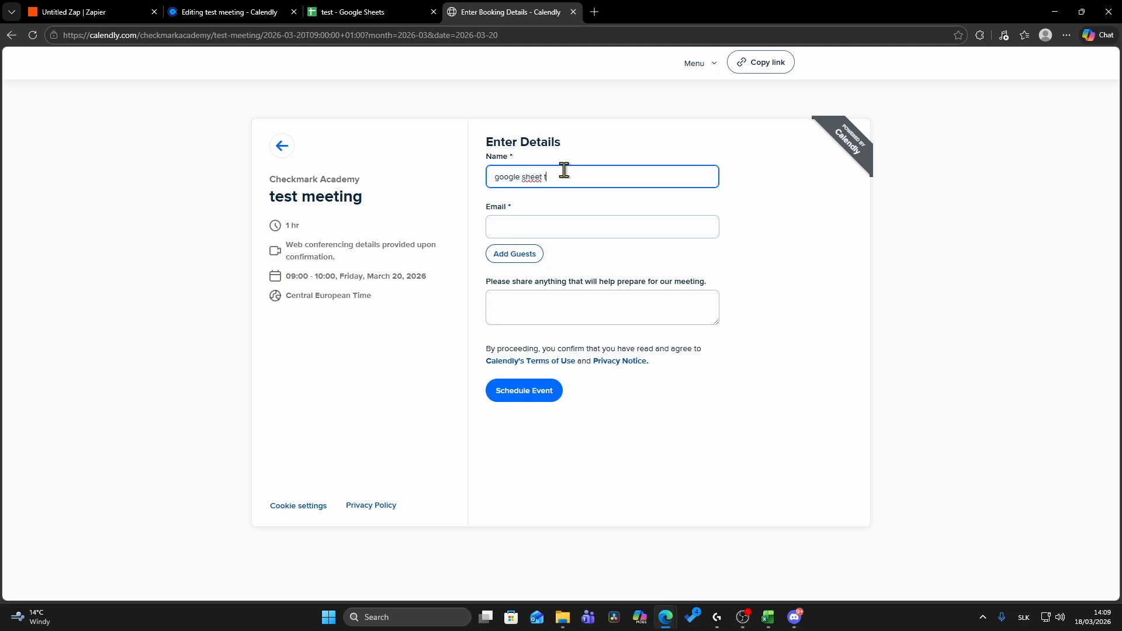
click(539, 227)
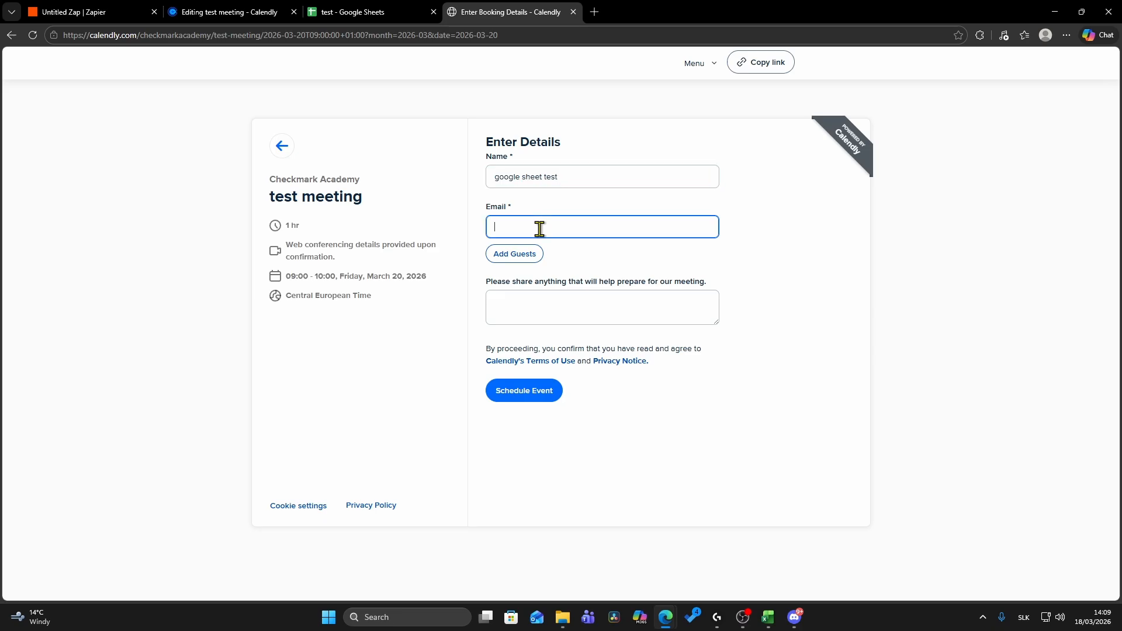
key(ctrl+v)
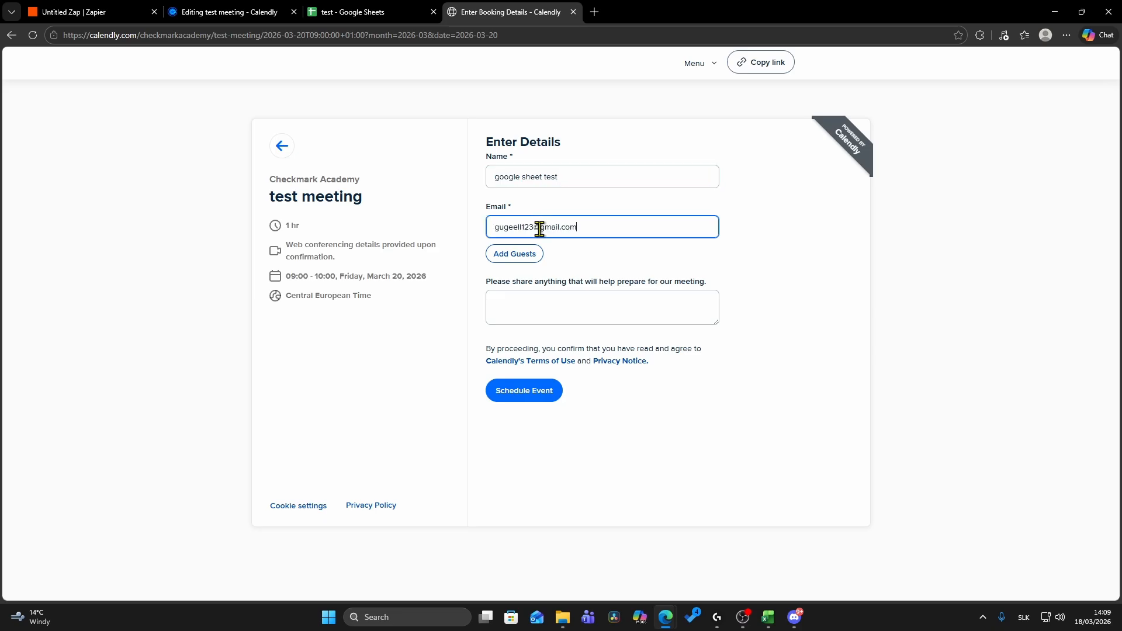
click(523, 391)
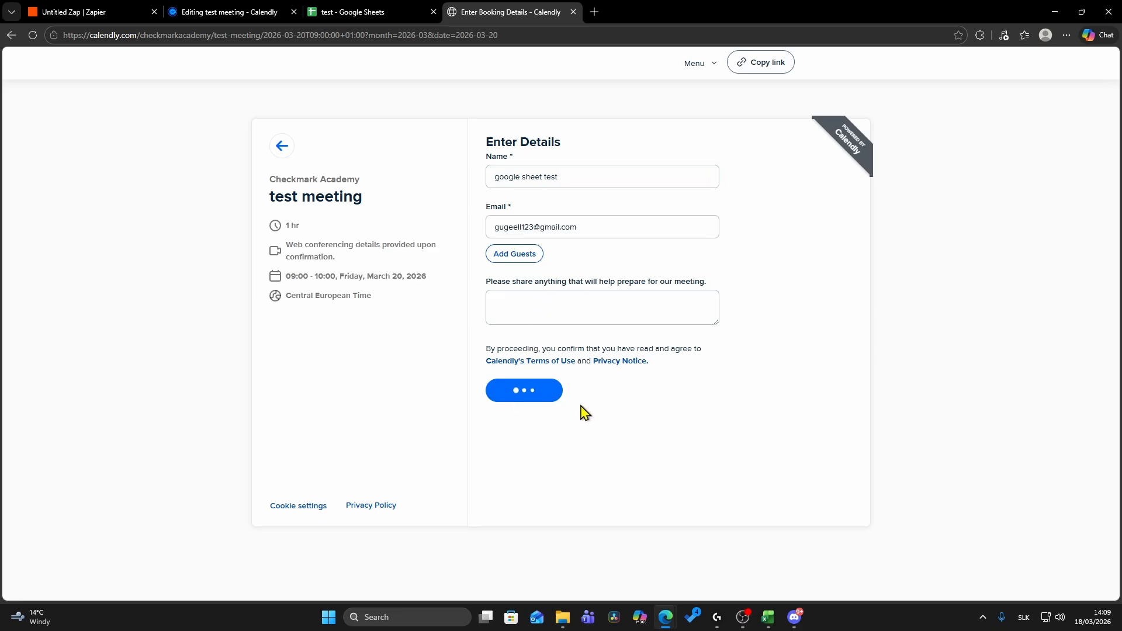
- Switch to the test spreadsheet, reload it and check Sheet1 for a row from the Calendly booking
click(356, 11)
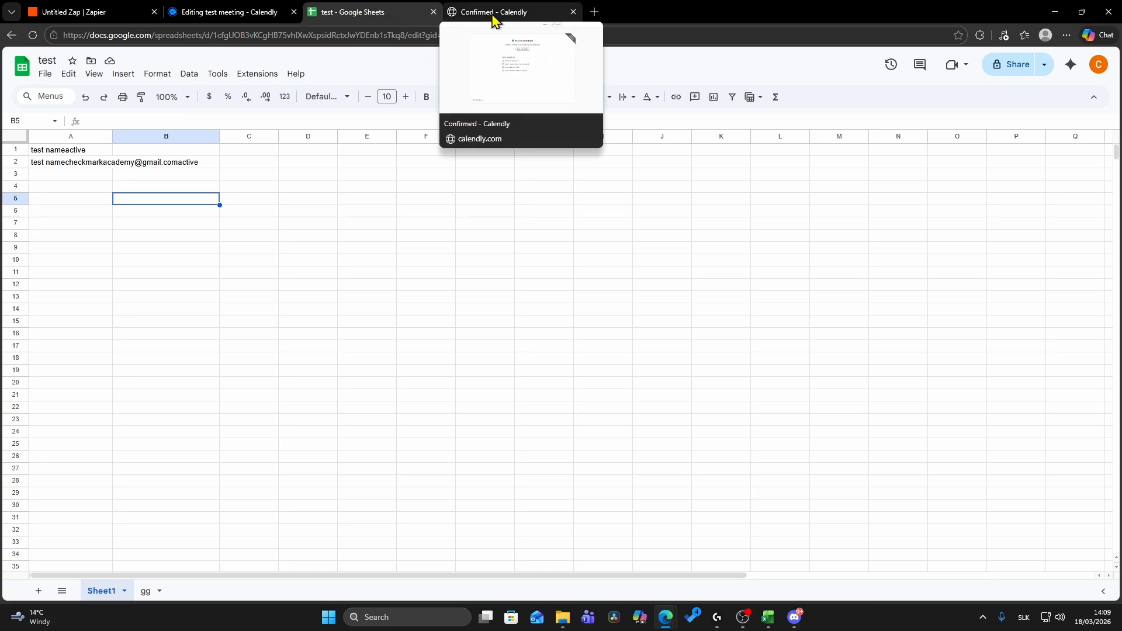
click(34, 38)
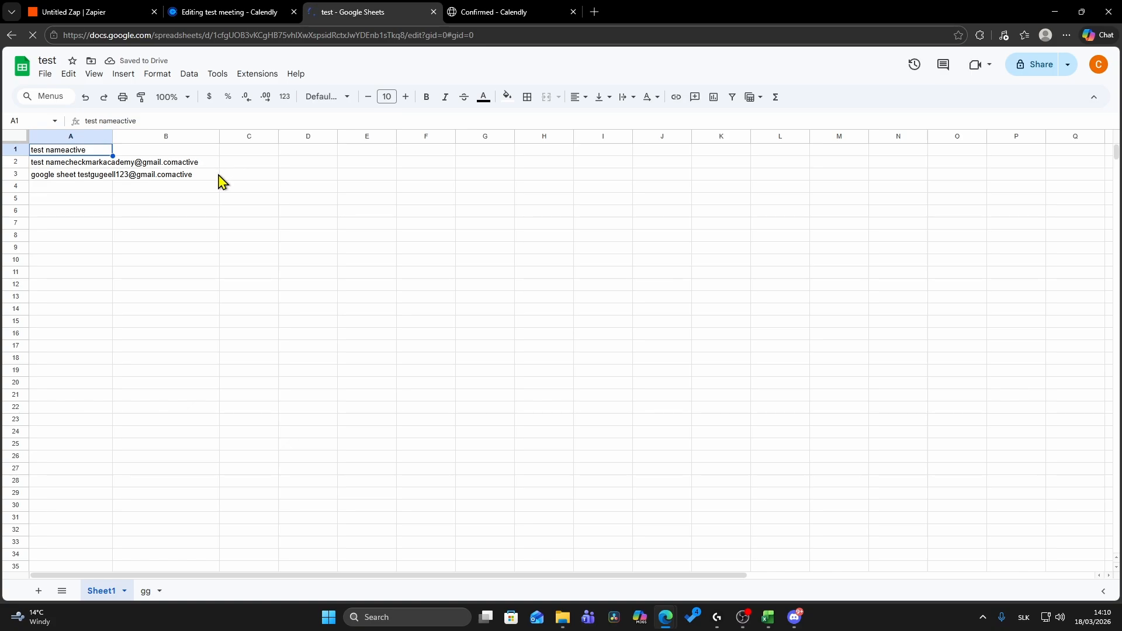
click(250, 176)
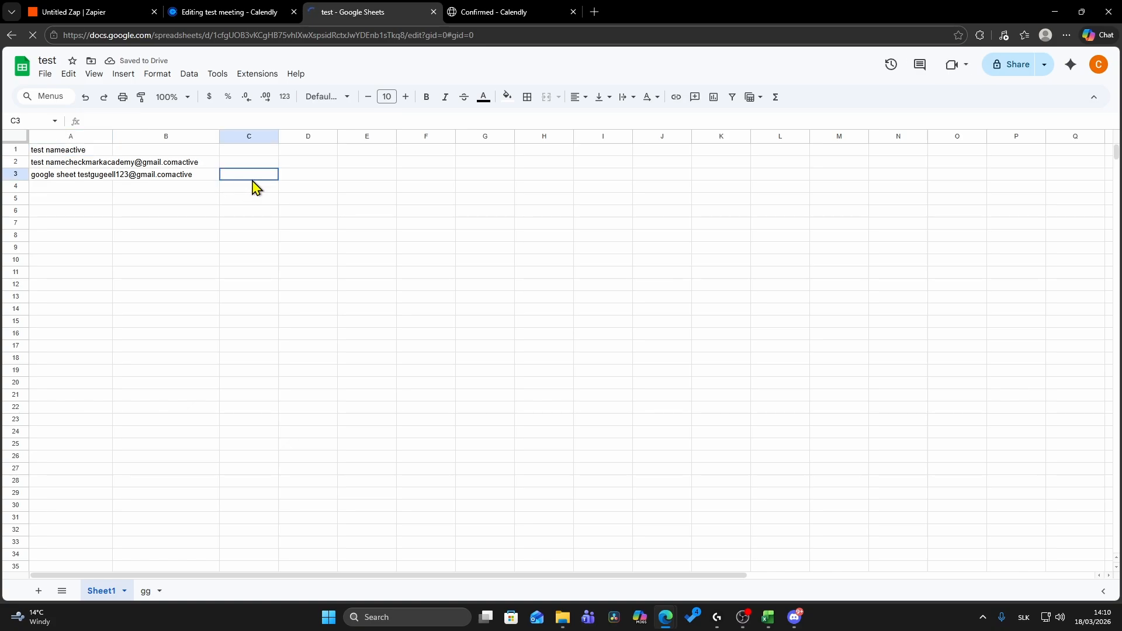
click(105, 174)
click(92, 188)
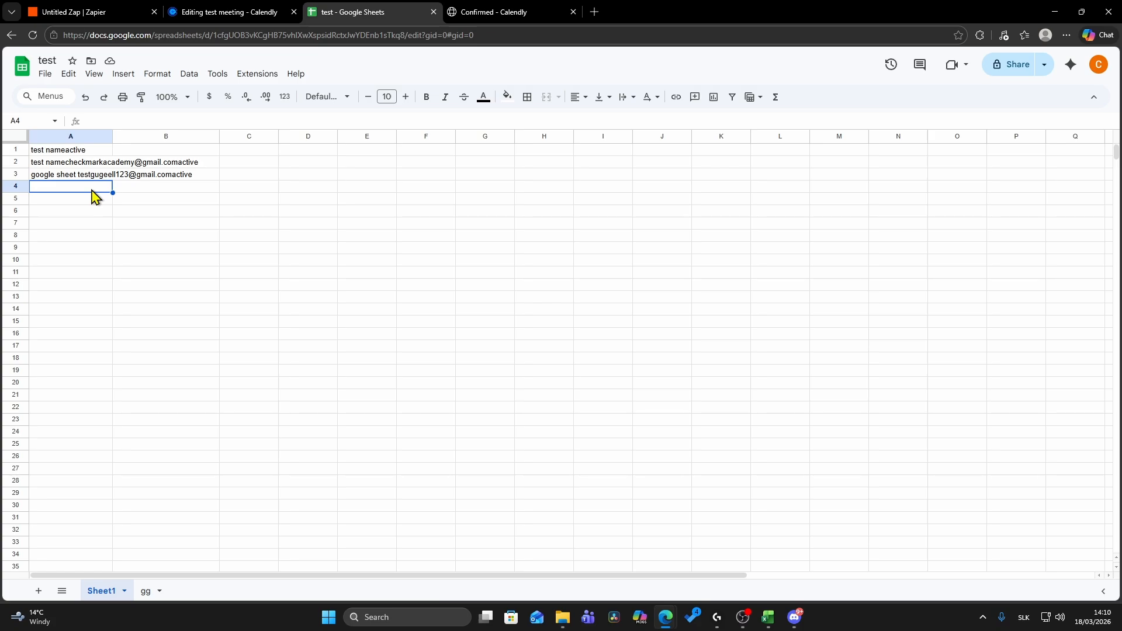
click(184, 236)
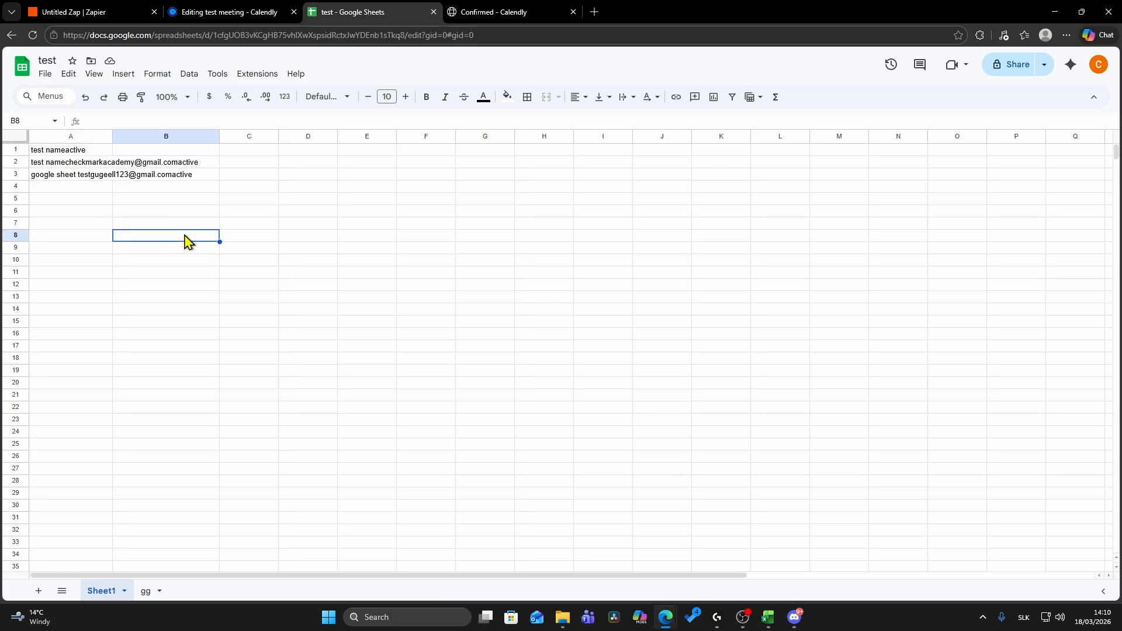